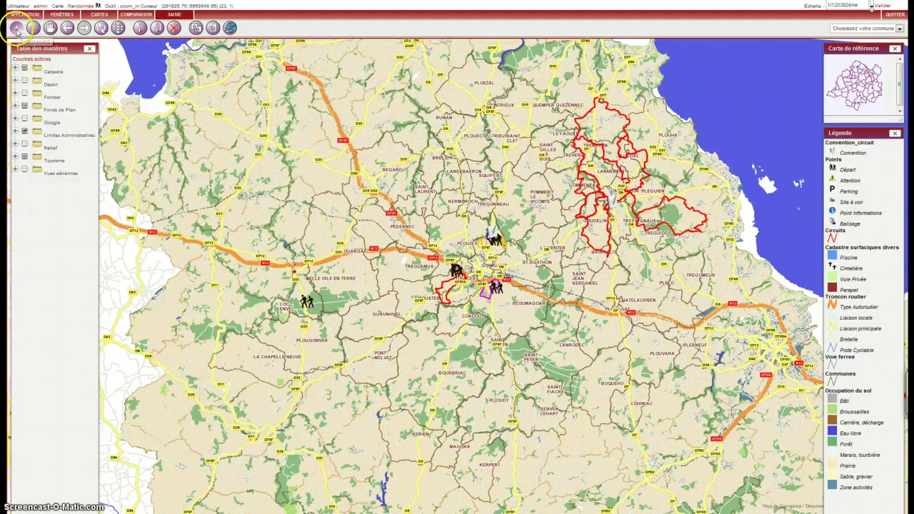
{"action": "left_click", "coordinate": [15, 29]}
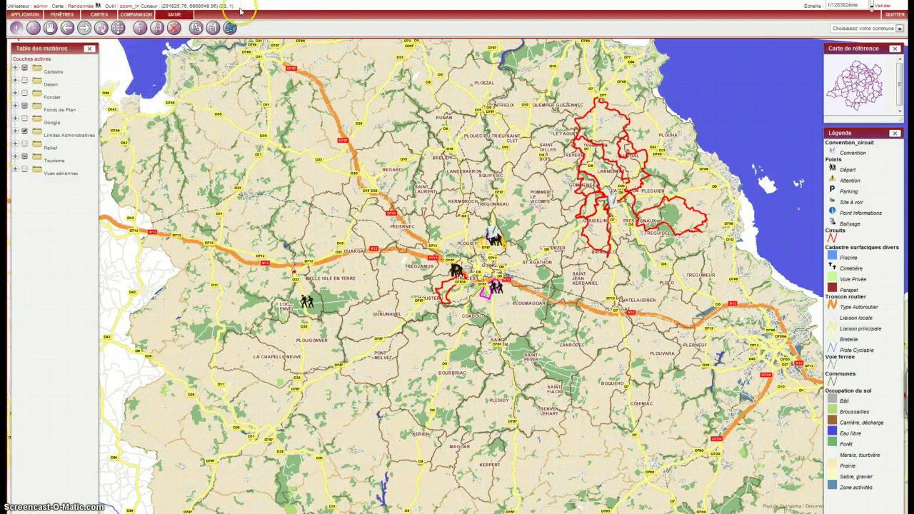
{"action": "mouse_move", "coordinate": [166, 27]}
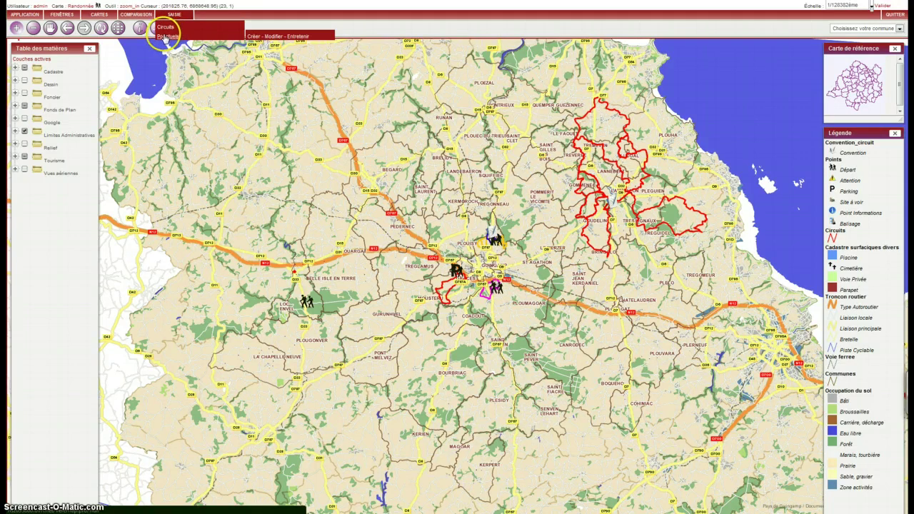
{"action": "left_click", "coordinate": [252, 36]}
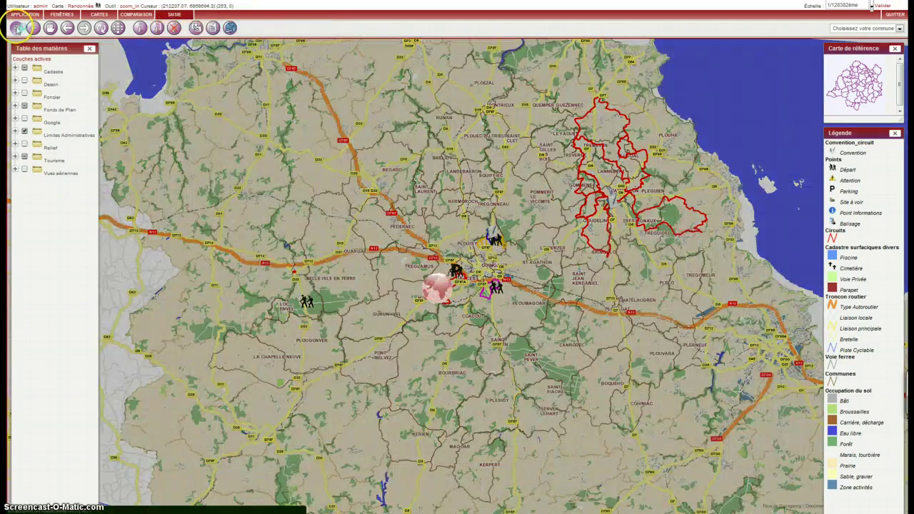
Load the Randonnée map from the Tourisme theme
{"action": "left_click", "coordinate": [62, 14]}
{"action": "left_click", "coordinate": [100, 14]}
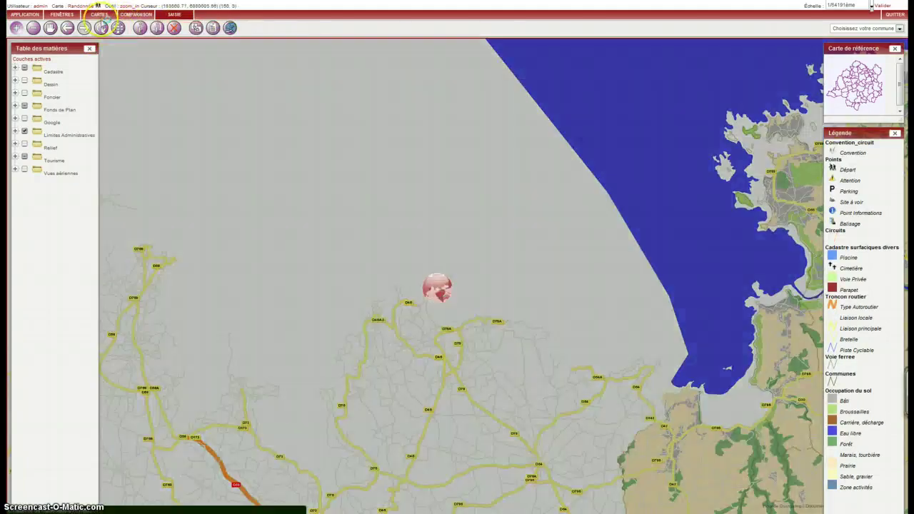
{"action": "left_click", "coordinate": [99, 15]}
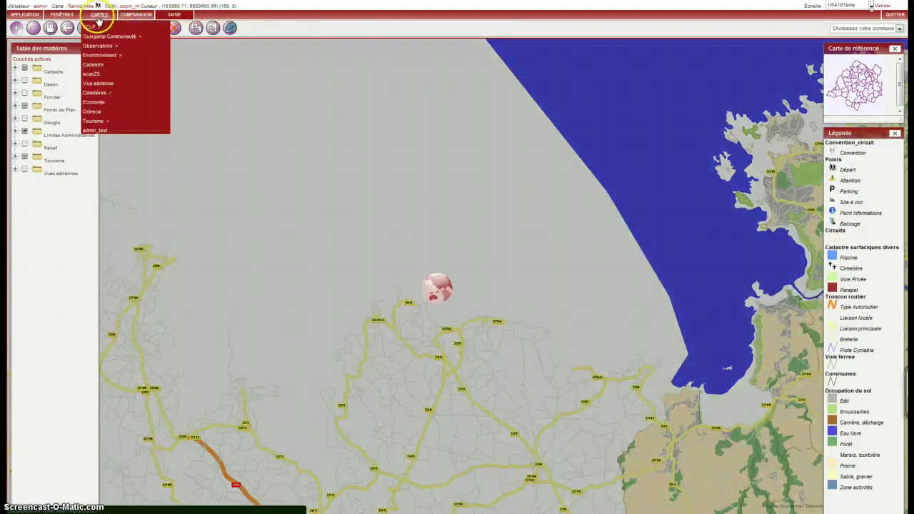
{"action": "mouse_move", "coordinate": [91, 122]}
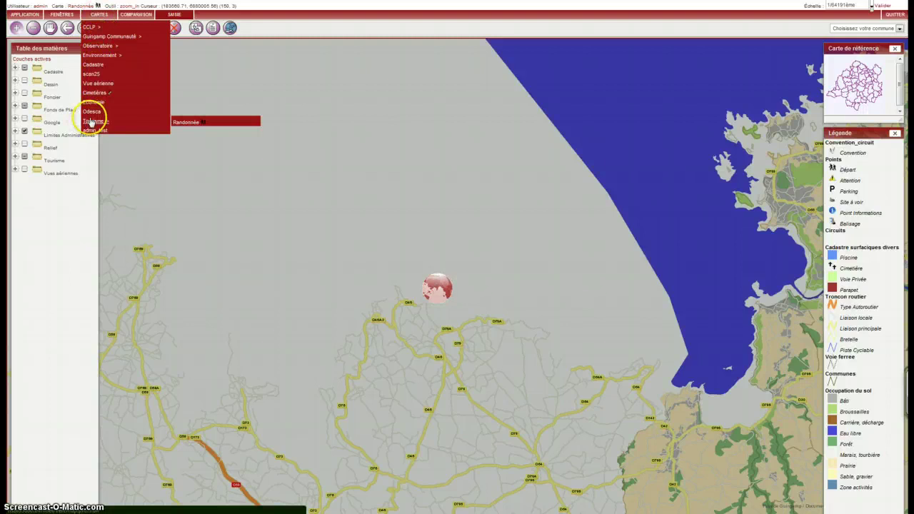
{"action": "left_click", "coordinate": [185, 122]}
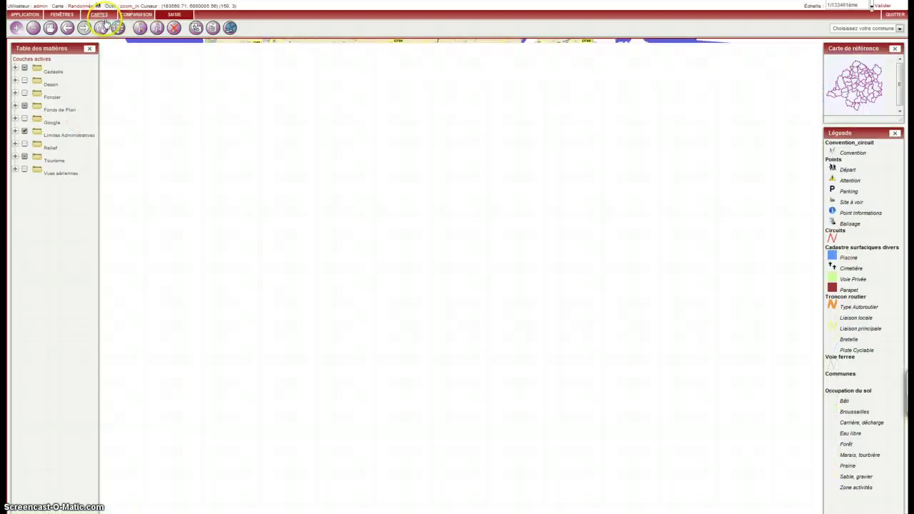
{"action": "left_click", "coordinate": [102, 16]}
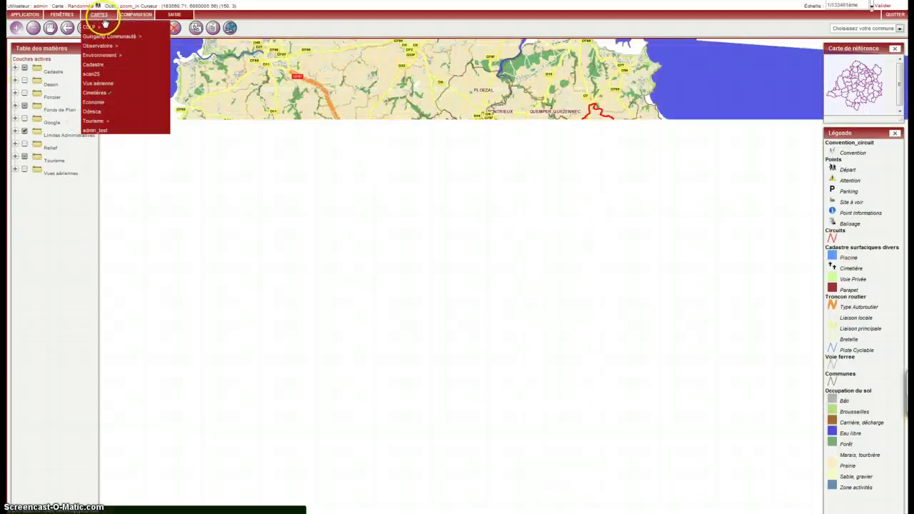
{"action": "mouse_move", "coordinate": [92, 121]}
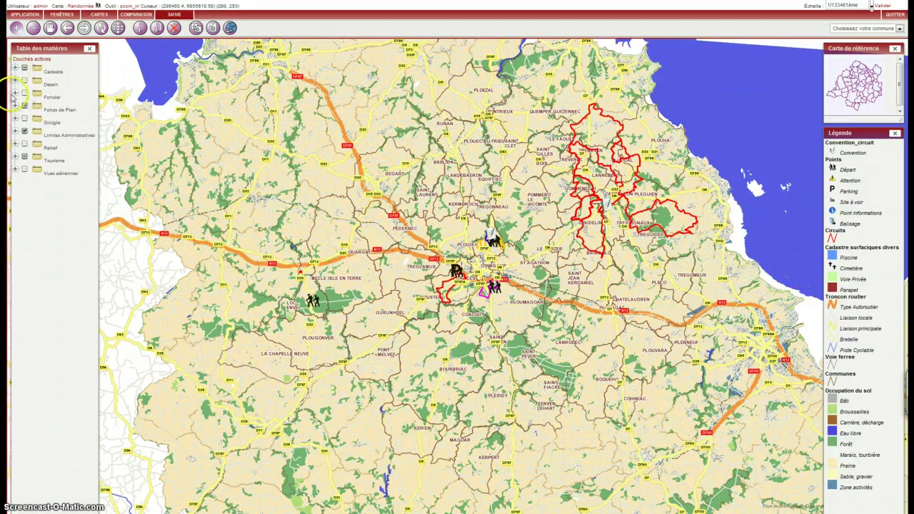
Centre the map on the commune of LOUARGAT using the commune selector
{"action": "left_click", "coordinate": [864, 28]}
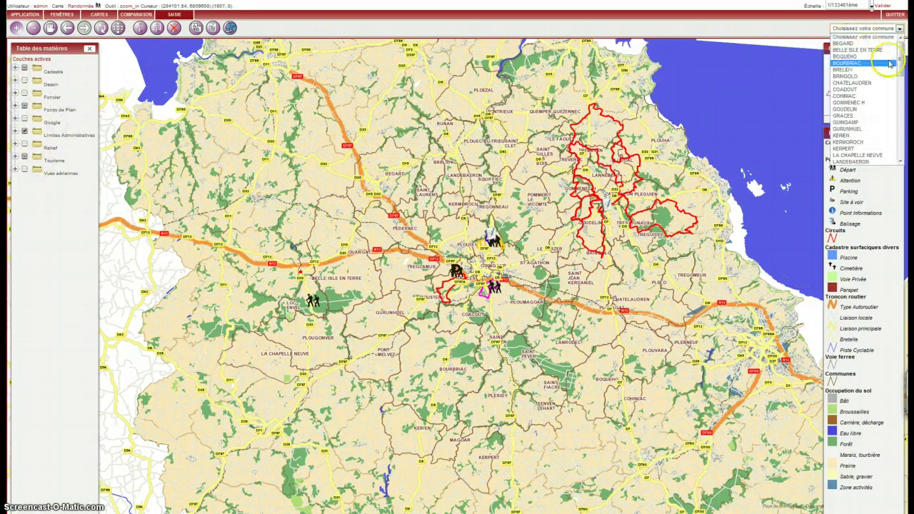
{"action": "scroll", "coordinate": [886, 72], "scroll_direction": "down", "scroll_amount": 3}
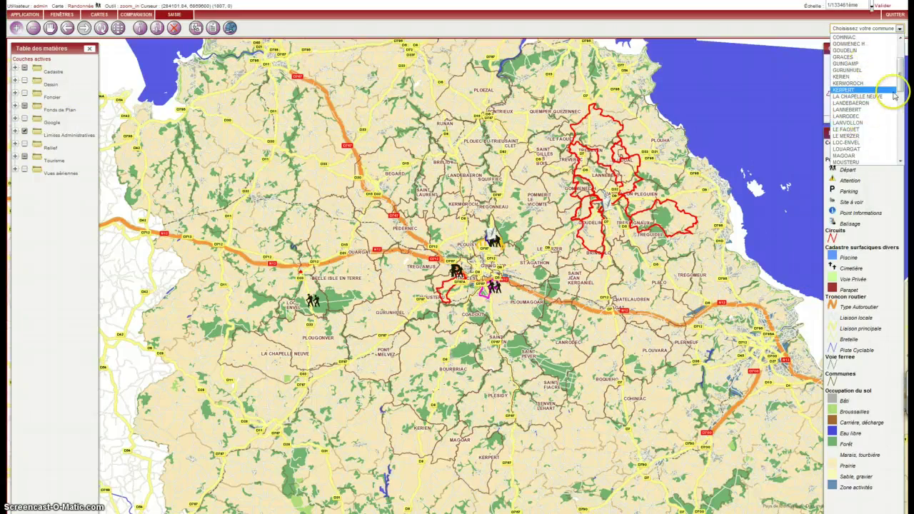
{"action": "left_click", "coordinate": [886, 149]}
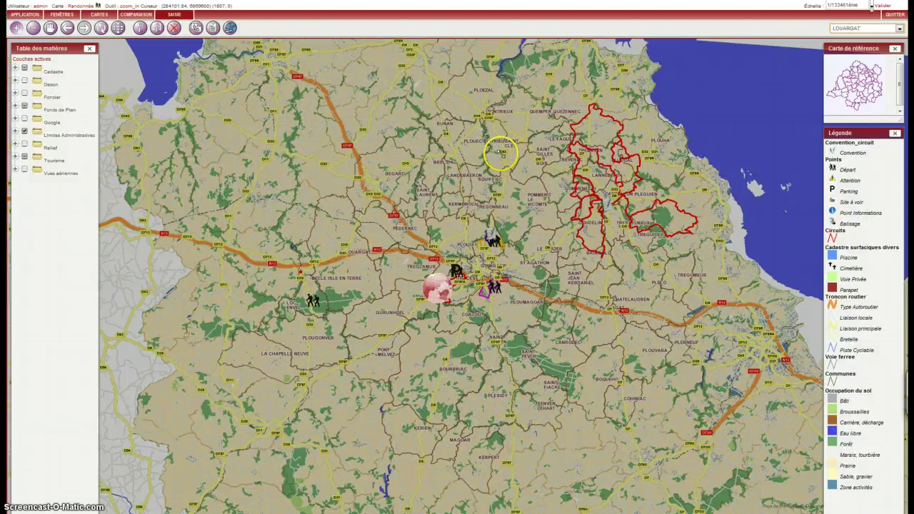
{"action": "left_click", "coordinate": [498, 151]}
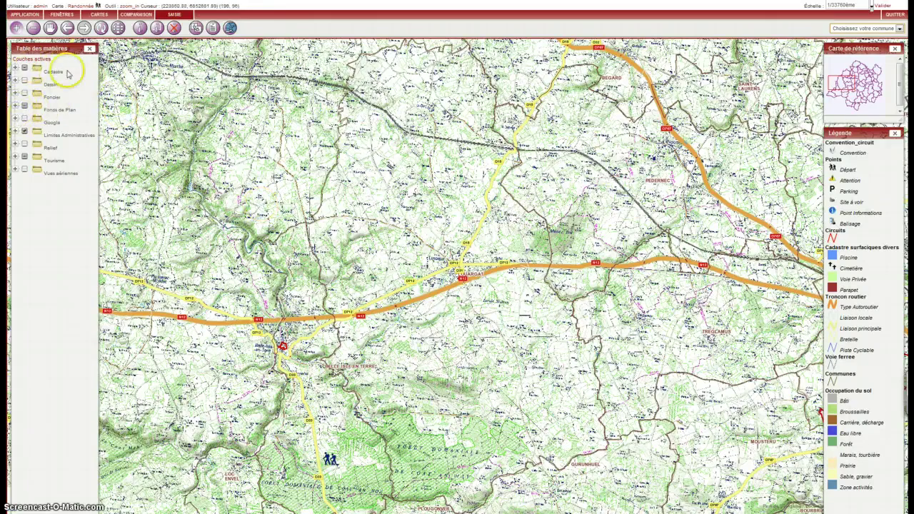
Expand the Relief, Tourisme and Randonnée layer groups and widen the Table des matières window to show the full layer names
{"action": "left_click_drag", "start_coordinate": [57, 48], "coordinate": [61, 30]}
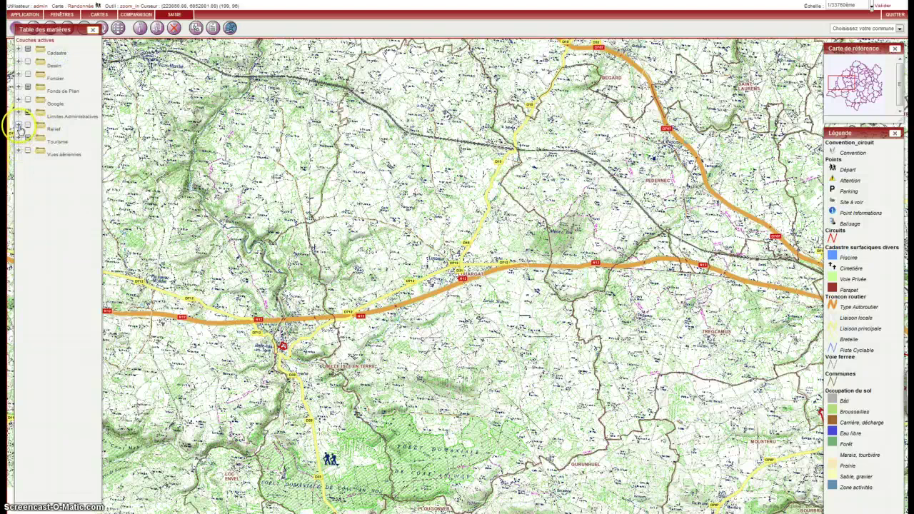
{"action": "left_click", "coordinate": [19, 128]}
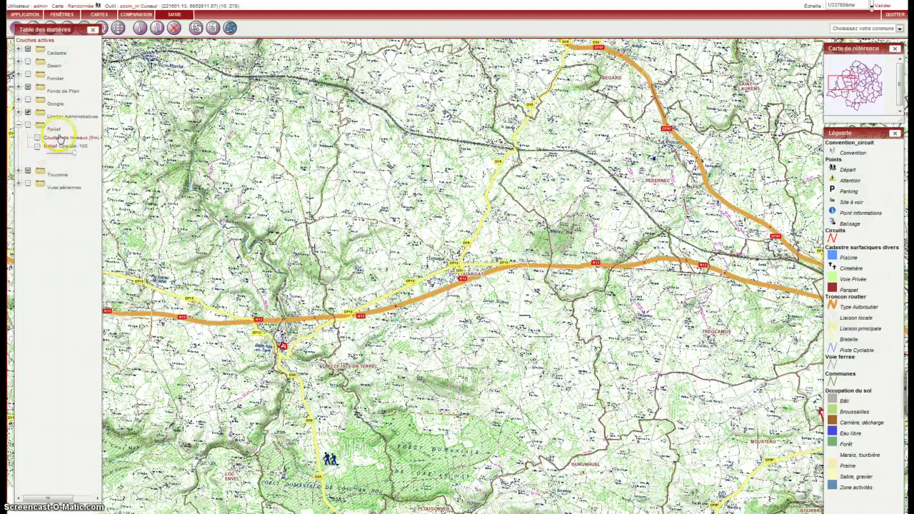
{"action": "left_click", "coordinate": [19, 170]}
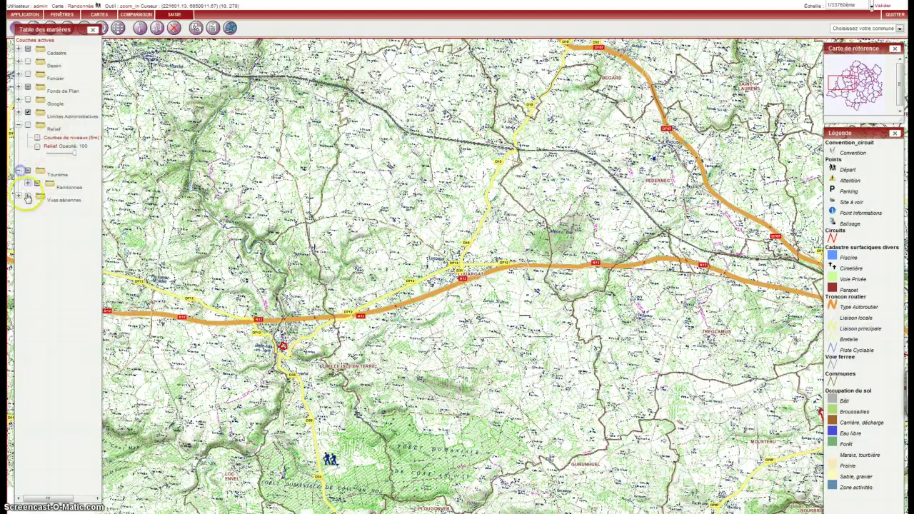
{"action": "left_click", "coordinate": [40, 184]}
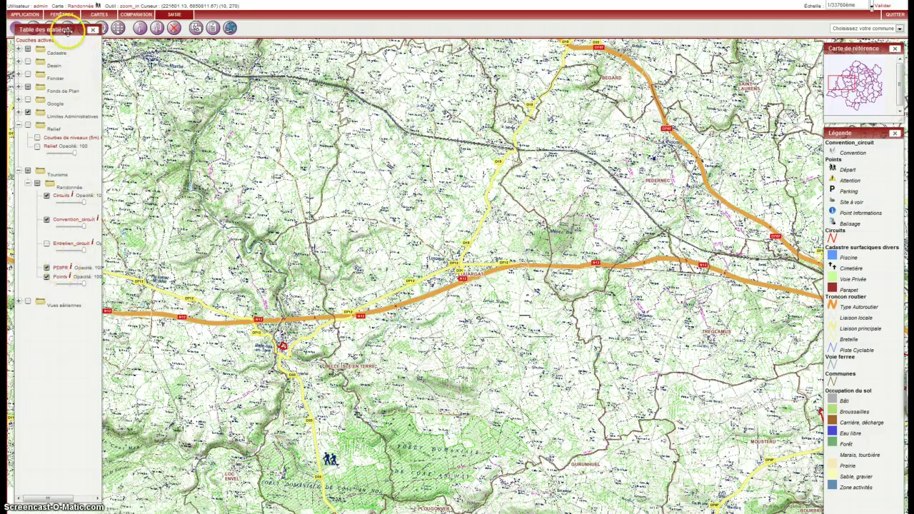
{"action": "mouse_move", "coordinate": [67, 30]}
{"action": "left_mouse_down"}
{"action": "mouse_move", "coordinate": [64, 43]}
{"action": "mouse_move", "coordinate": [71, 30]}
{"action": "left_mouse_up"}
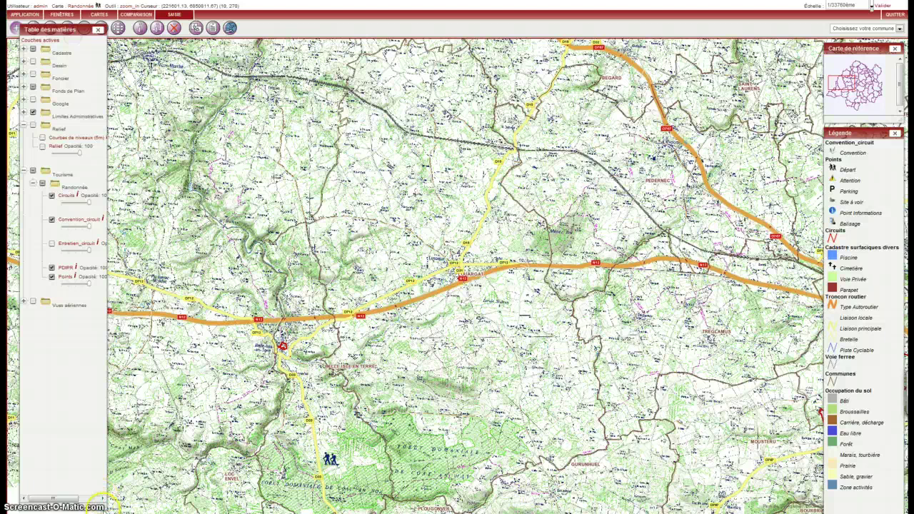
{"action": "left_click_drag", "start_coordinate": [104, 508], "coordinate": [121, 491]}
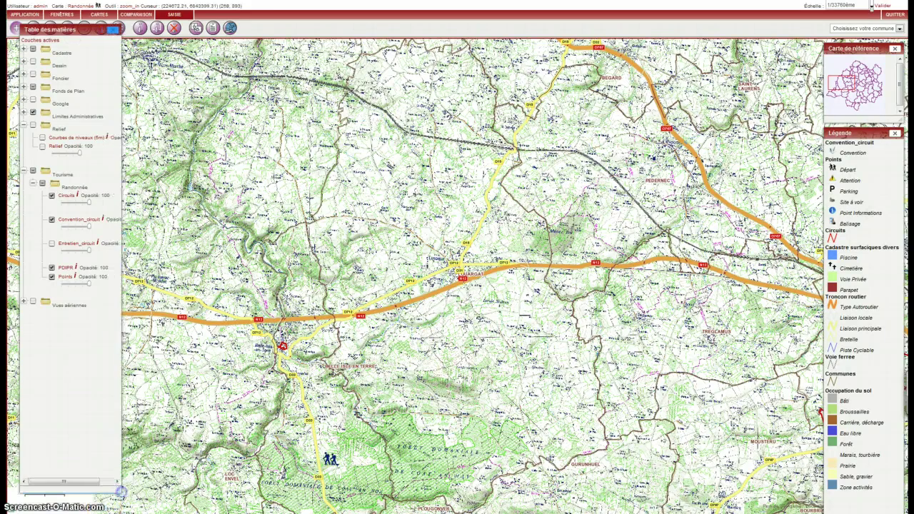
{"action": "left_click_drag", "start_coordinate": [83, 29], "coordinate": [74, 44]}
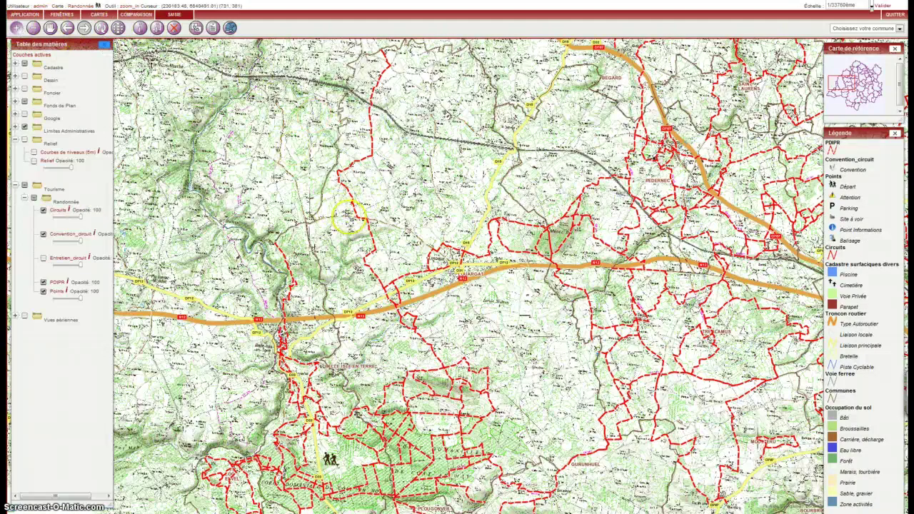
Start a new record in the circuit Créer - Modifier data entry and make its form narrower to uncover the map
{"action": "left_click_drag", "start_coordinate": [357, 215], "coordinate": [475, 308]}
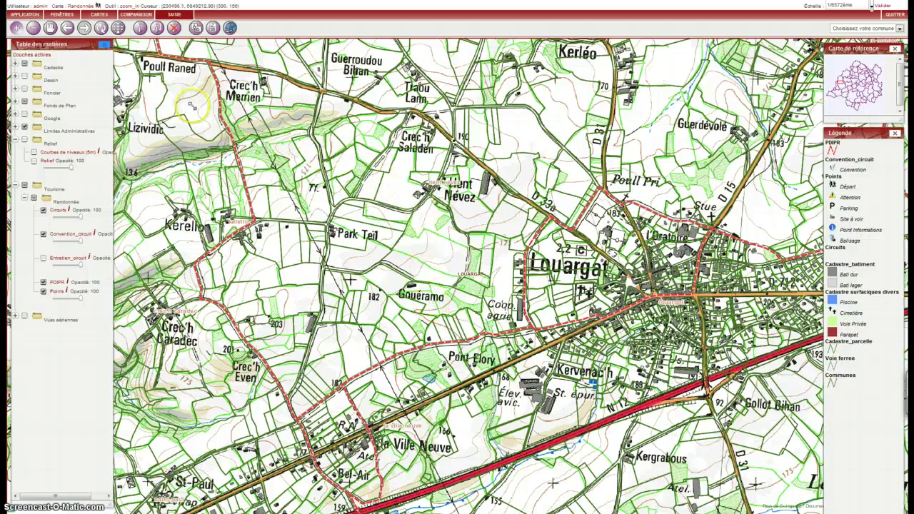
{"action": "left_click_drag", "start_coordinate": [189, 119], "coordinate": [620, 390]}
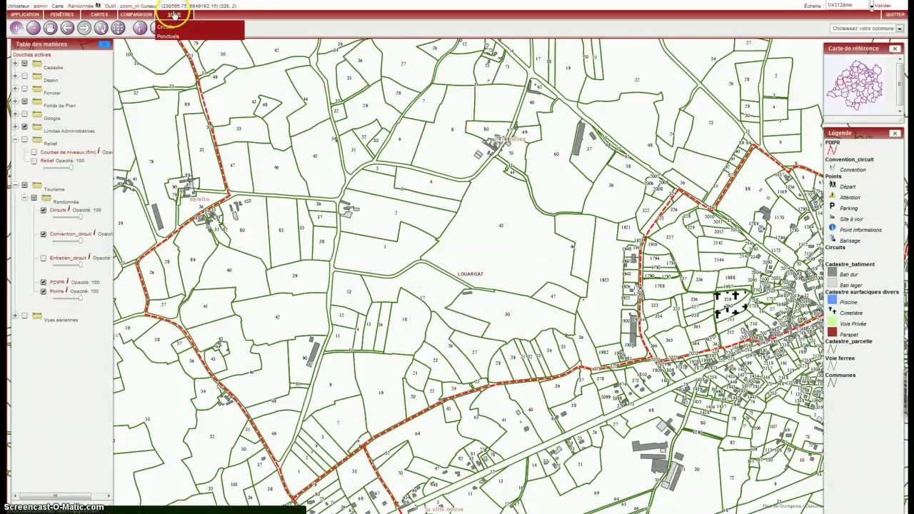
{"action": "left_click", "coordinate": [172, 27]}
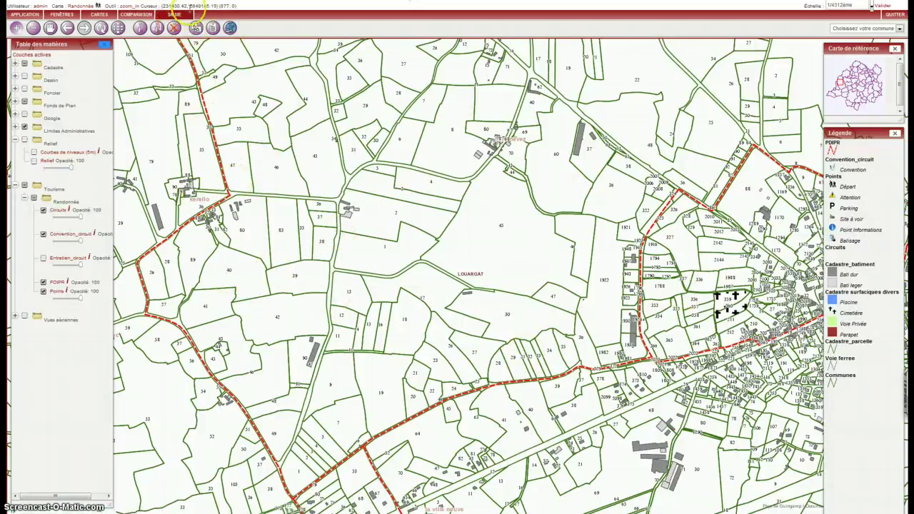
{"action": "mouse_move", "coordinate": [169, 27]}
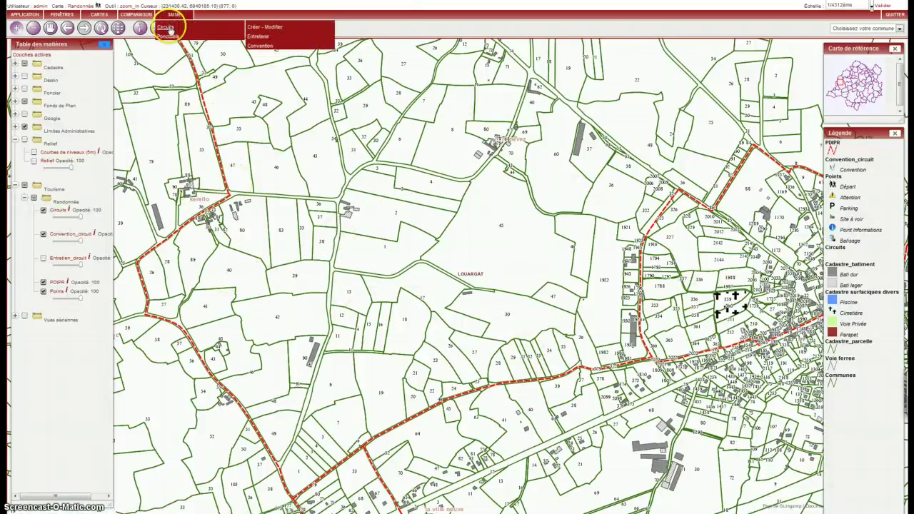
{"action": "left_click", "coordinate": [263, 27]}
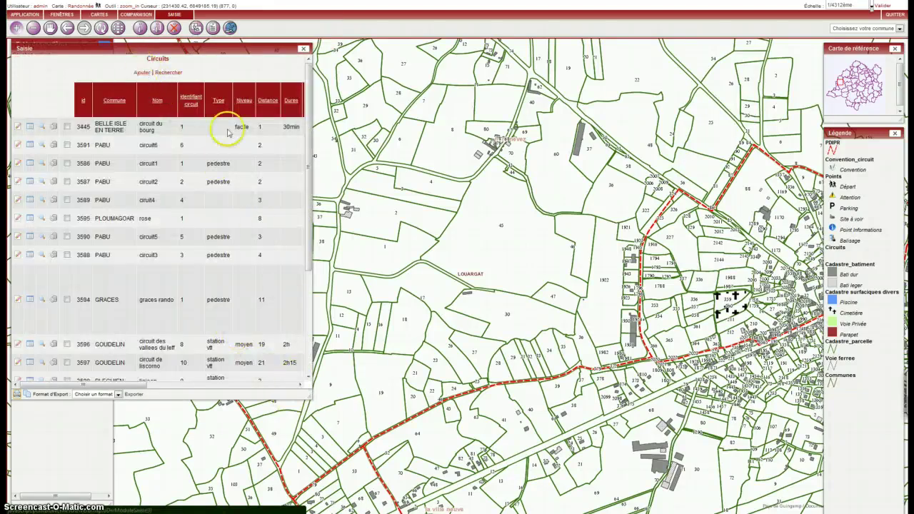
{"action": "mouse_move", "coordinate": [306, 123]}
{"action": "left_mouse_down"}
{"action": "mouse_move", "coordinate": [306, 213]}
{"action": "mouse_move", "coordinate": [303, 114]}
{"action": "left_mouse_up"}
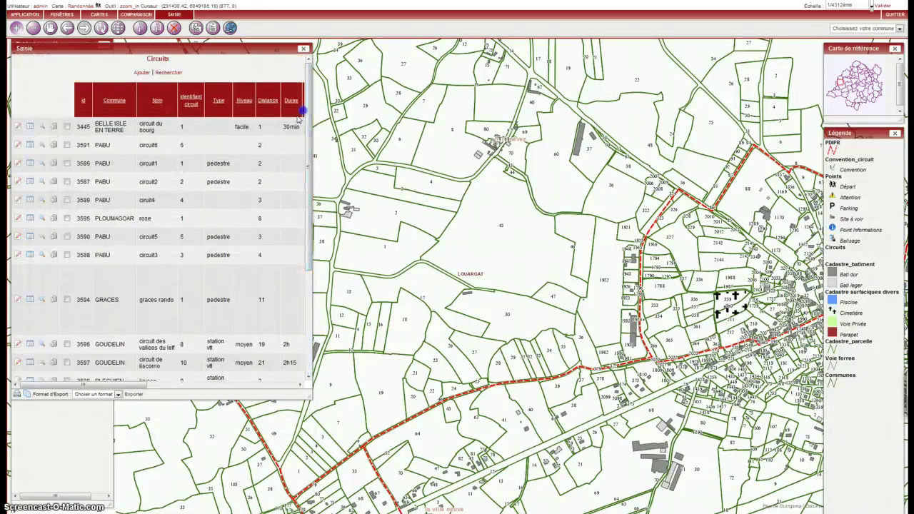
{"action": "left_click", "coordinate": [143, 74]}
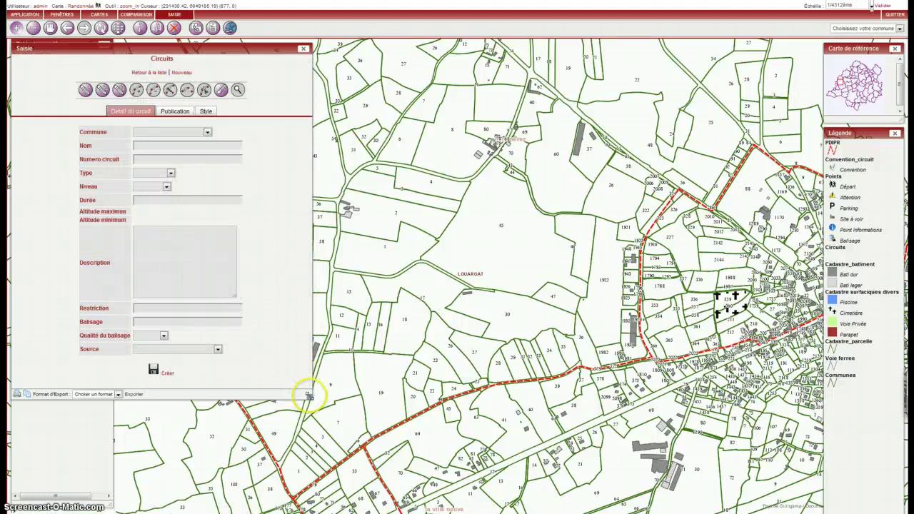
{"action": "left_click_drag", "start_coordinate": [307, 394], "coordinate": [204, 424]}
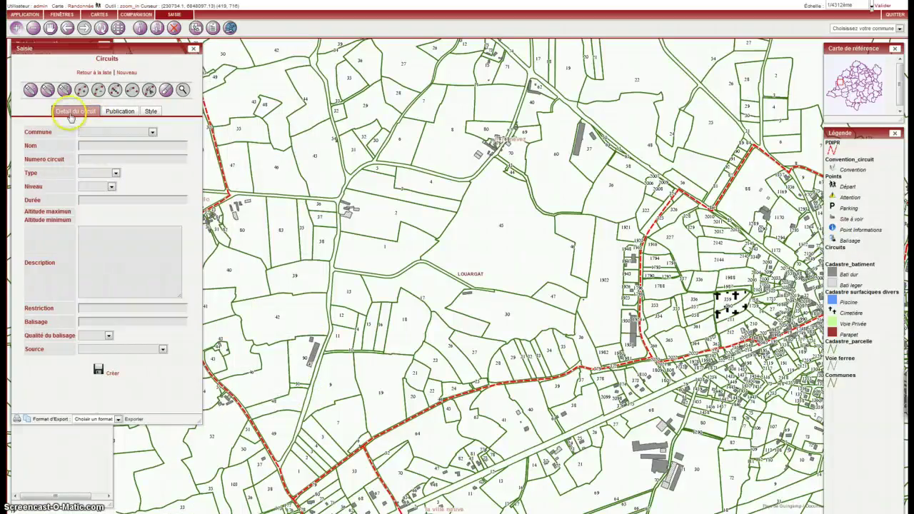
Review the Publication and Style settings of the new circuit, ending back on its circuit details
{"action": "left_click", "coordinate": [118, 111]}
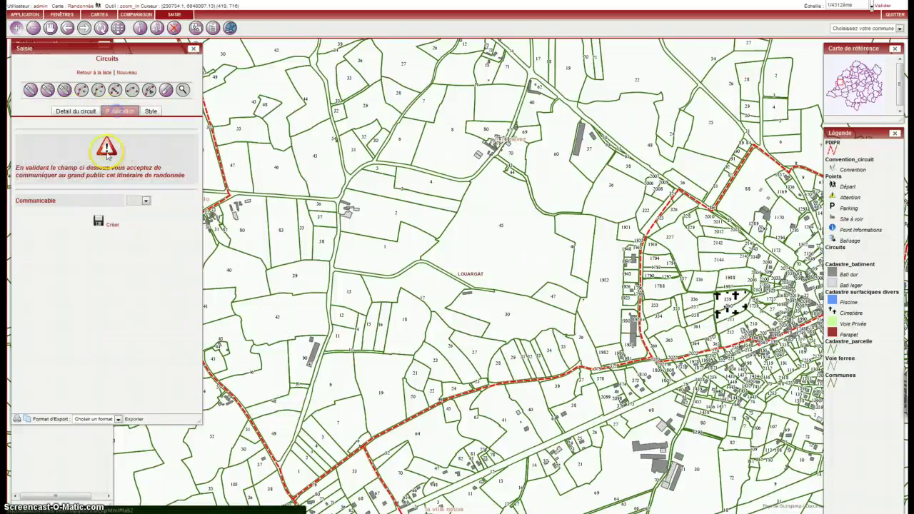
{"action": "left_click", "coordinate": [150, 111]}
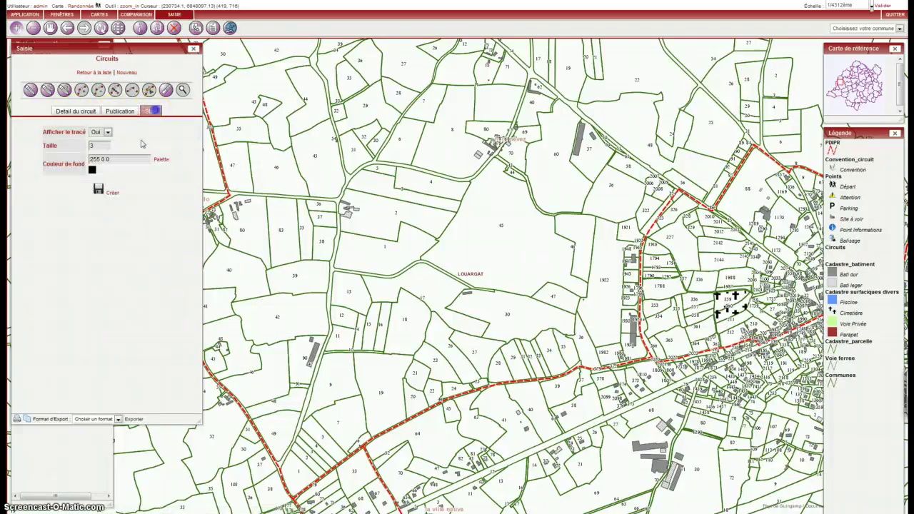
{"action": "left_click", "coordinate": [75, 113]}
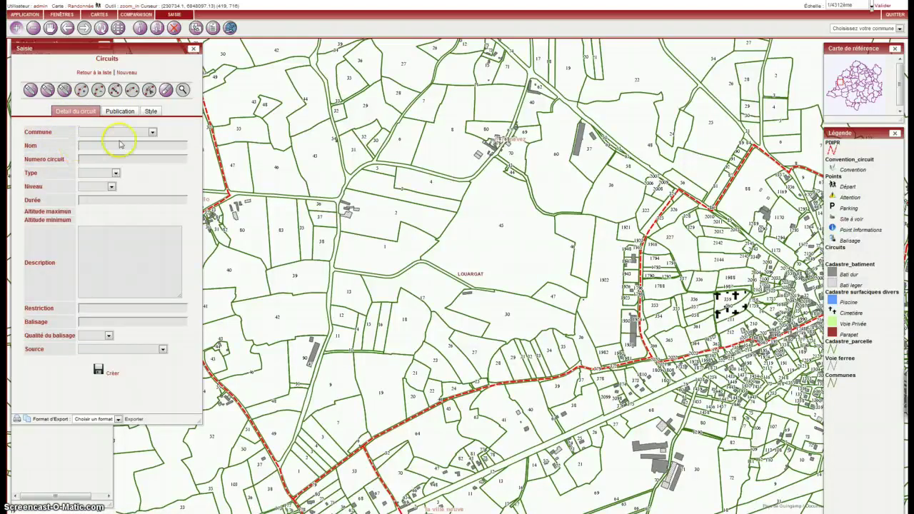
Set the new circuit's commune to LOUARGAT, its name to "test" and its circuit number to 1
{"action": "left_click", "coordinate": [140, 133]}
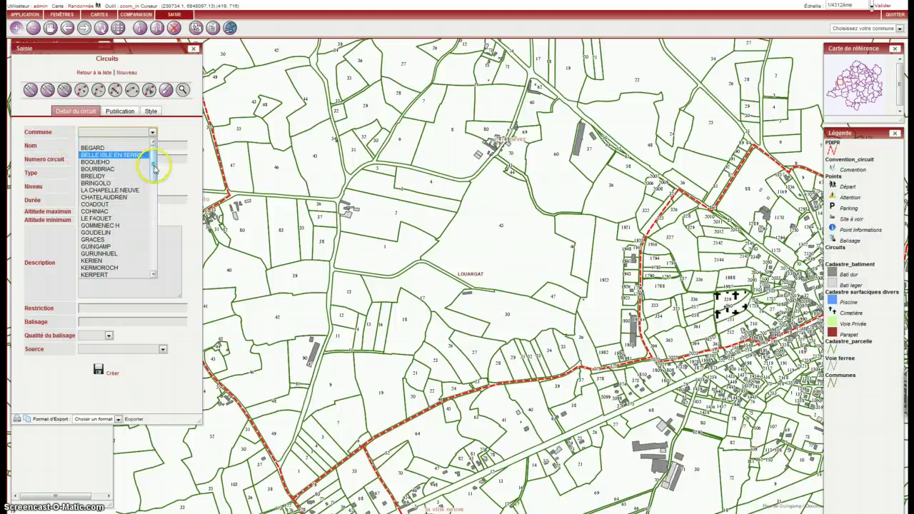
{"action": "left_click_drag", "start_coordinate": [154, 168], "coordinate": [153, 200]}
{"action": "left_click", "coordinate": [107, 194]}
{"action": "left_click", "coordinate": [87, 149]}
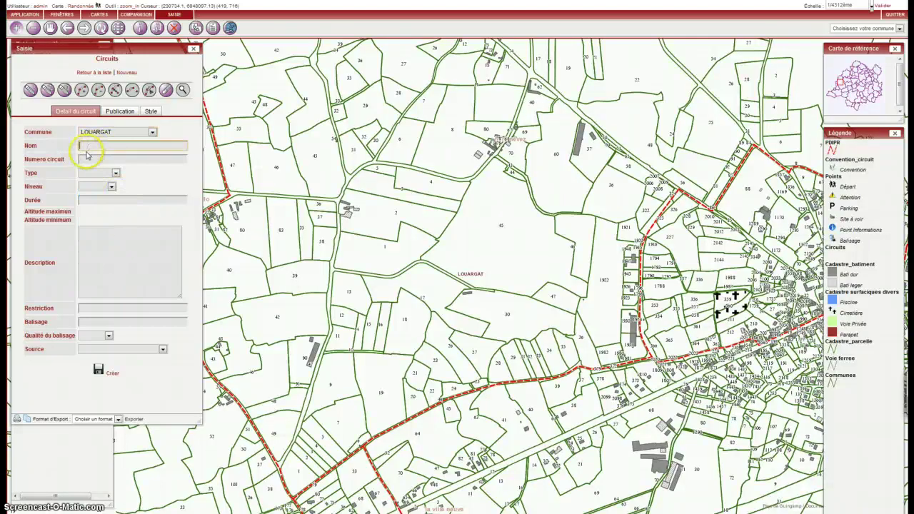
{"action": "type", "text": "test"}
{"action": "key", "text": "Tab"}
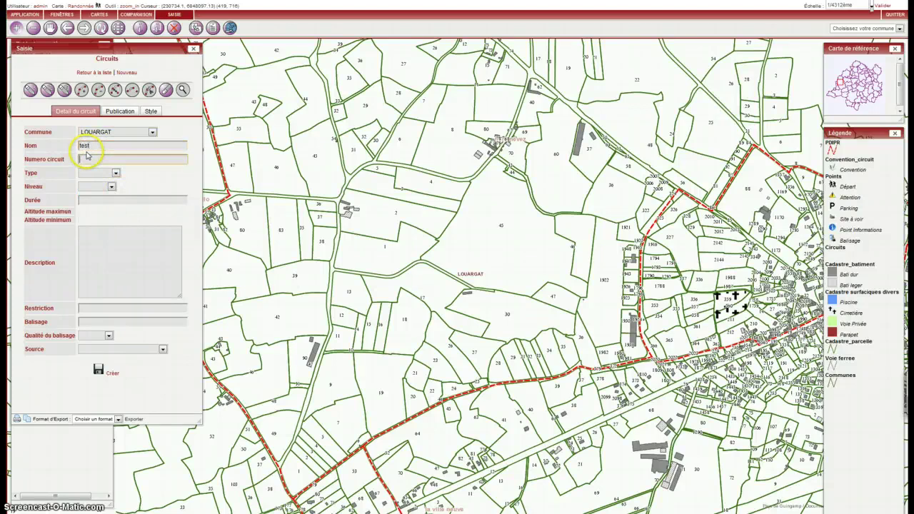
{"action": "type", "text": "1"}
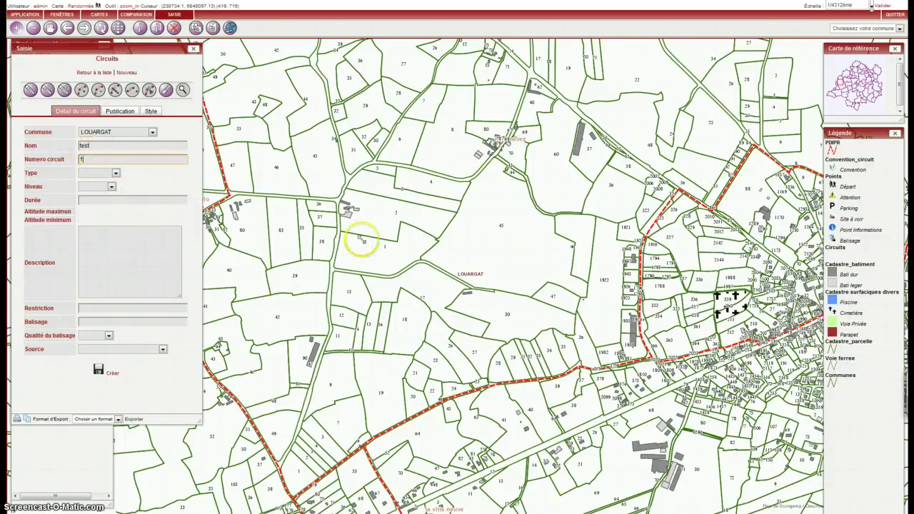
Set the circuit's type to Pédestre, its level to facile and its duration to 2h30
{"action": "left_click", "coordinate": [99, 173]}
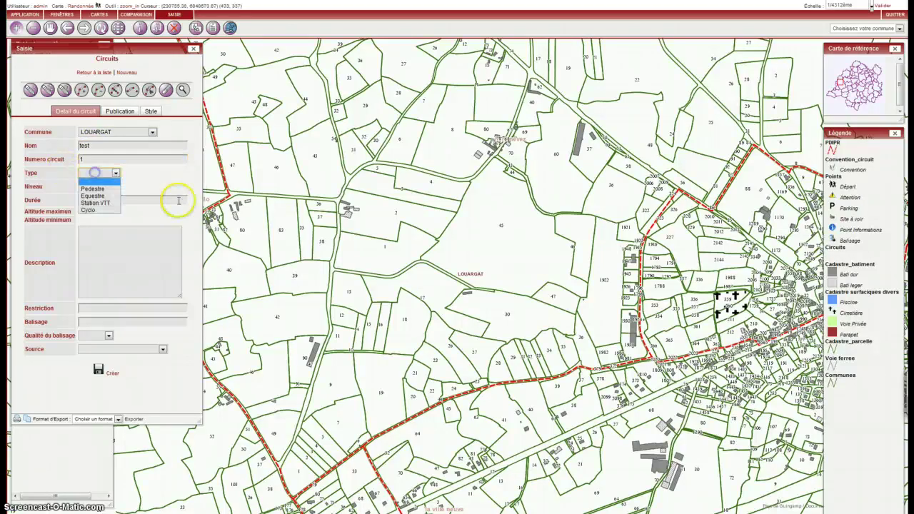
{"action": "left_click", "coordinate": [93, 189]}
{"action": "left_click", "coordinate": [96, 186]}
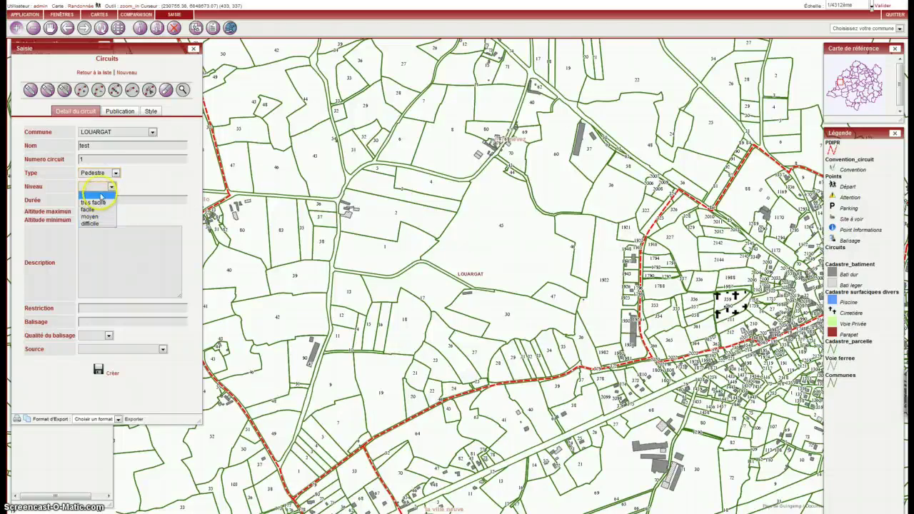
{"action": "left_click", "coordinate": [101, 210]}
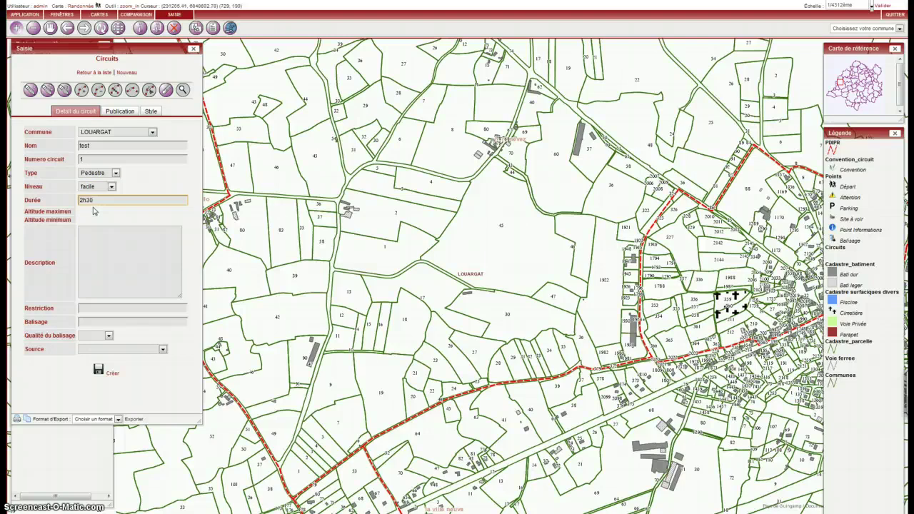
{"action": "left_click", "coordinate": [113, 209]}
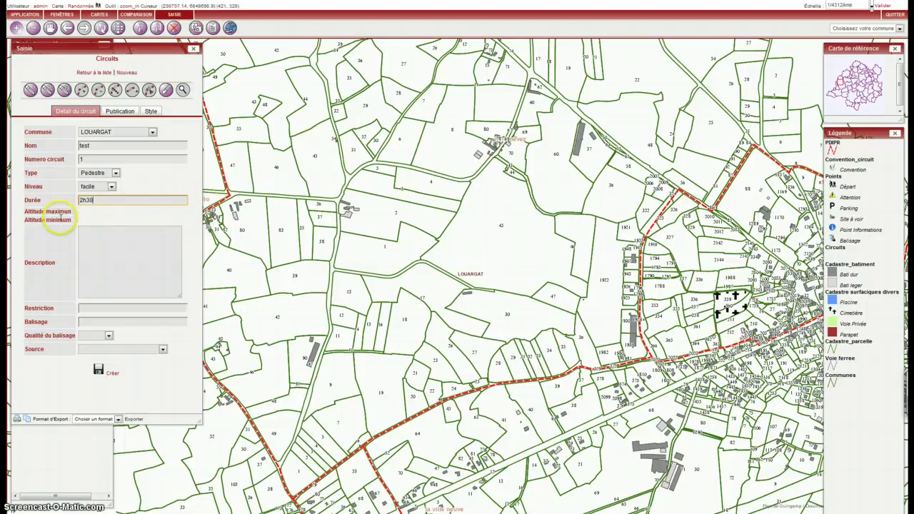
Enter the restriction "attention zone humide" and marking "jaune", with marking quality moyen and source Communauté de Communes
{"action": "left_click", "coordinate": [84, 238]}
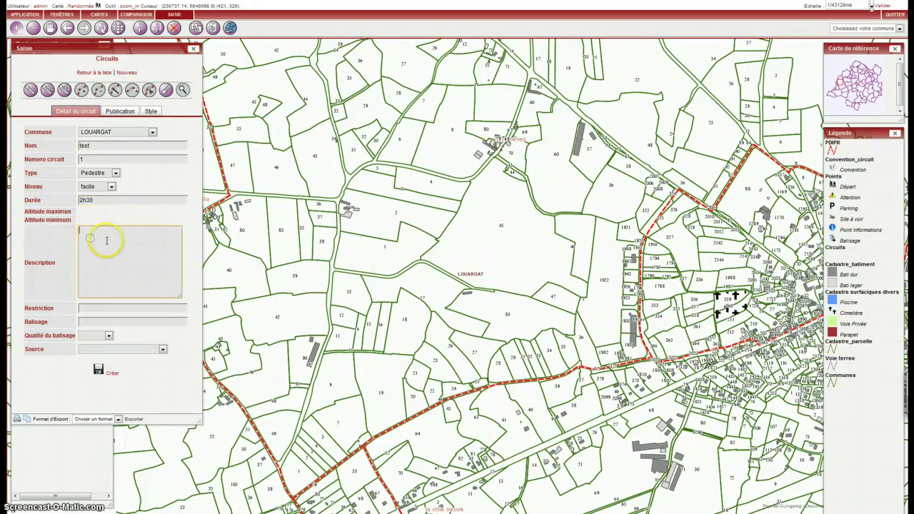
{"action": "left_click", "coordinate": [89, 309]}
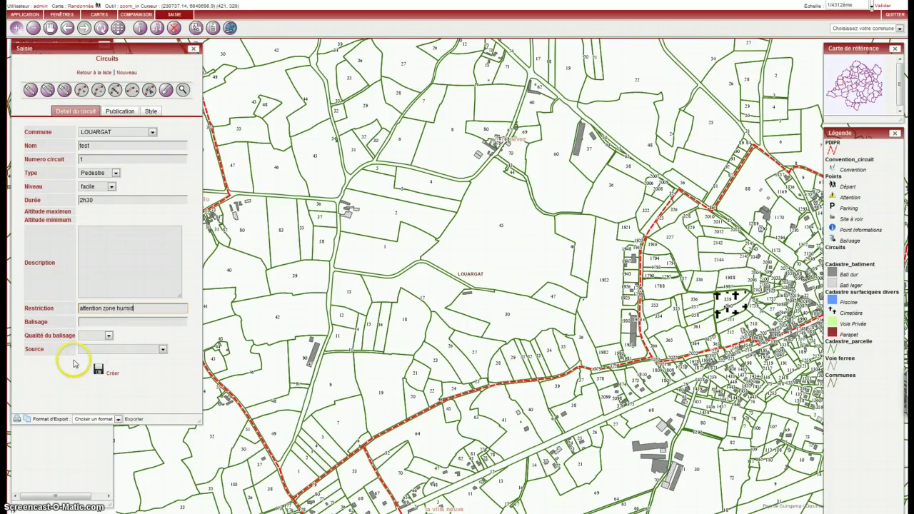
{"action": "left_click", "coordinate": [93, 322]}
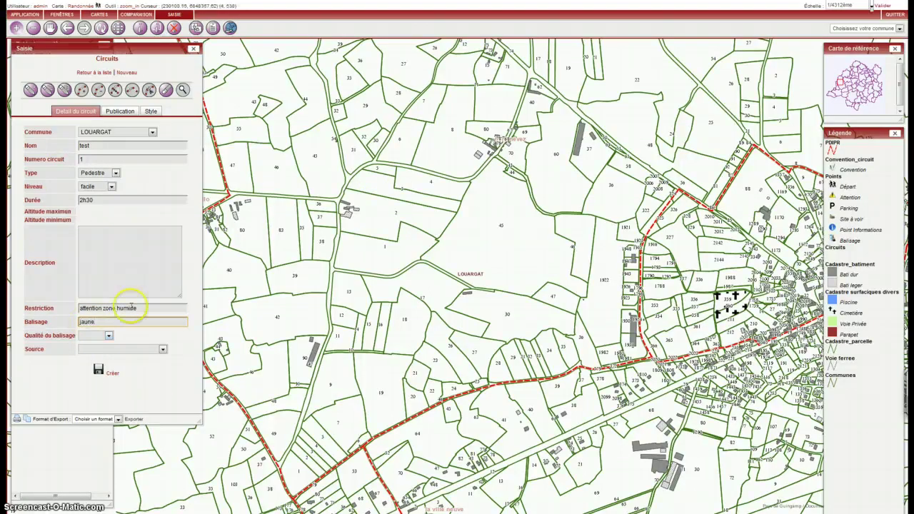
{"action": "left_click", "coordinate": [105, 336]}
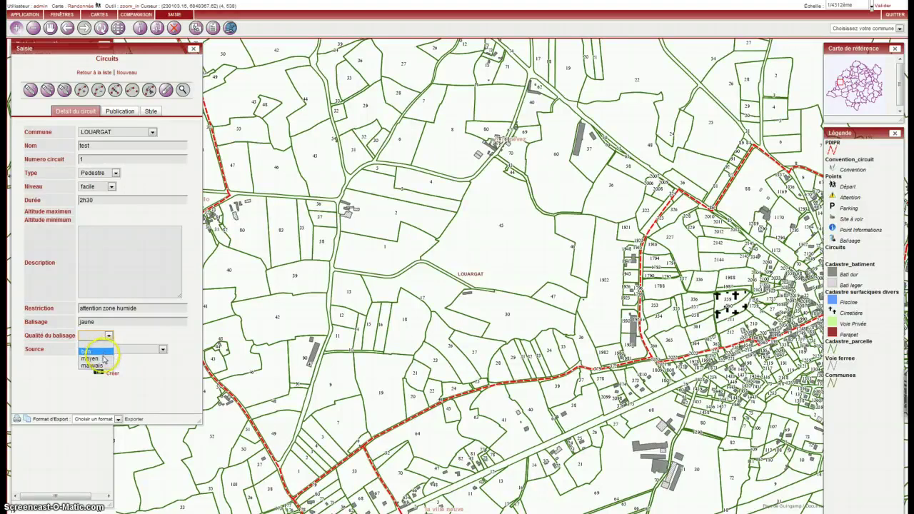
{"action": "left_click", "coordinate": [104, 360]}
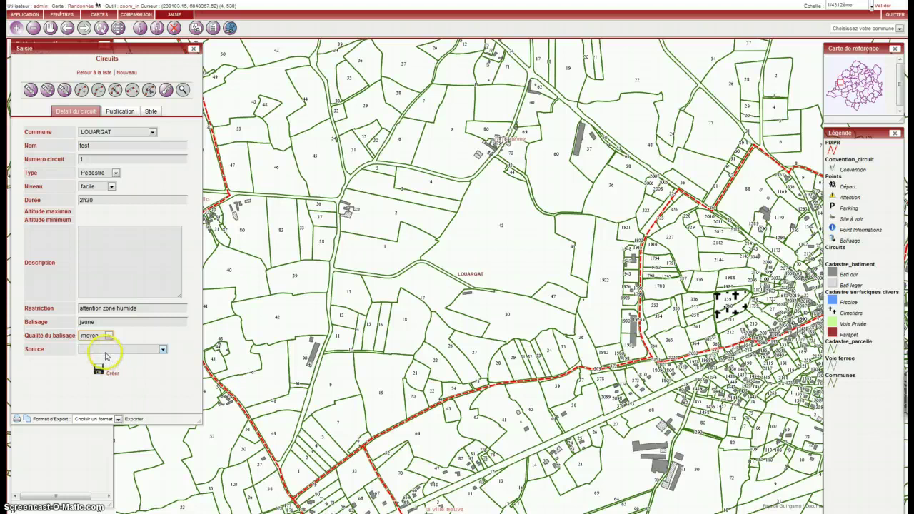
{"action": "left_click", "coordinate": [108, 351]}
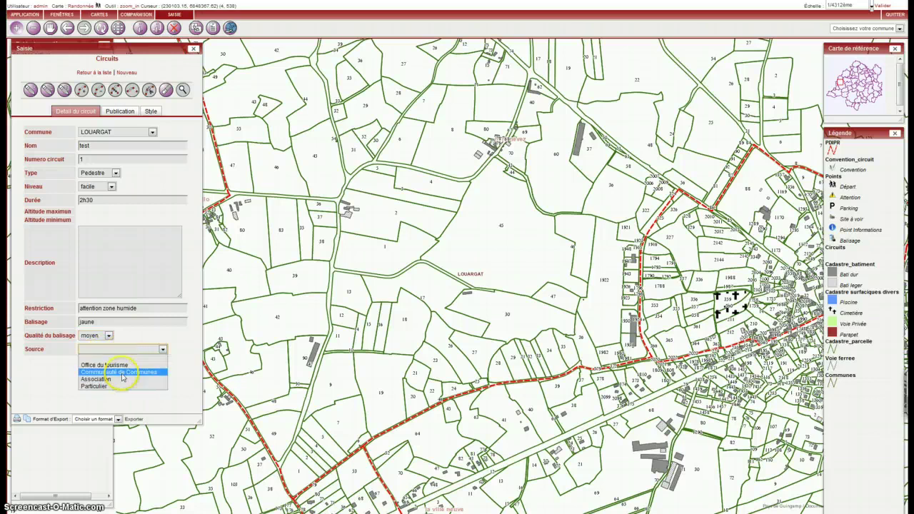
{"action": "left_click", "coordinate": [125, 373]}
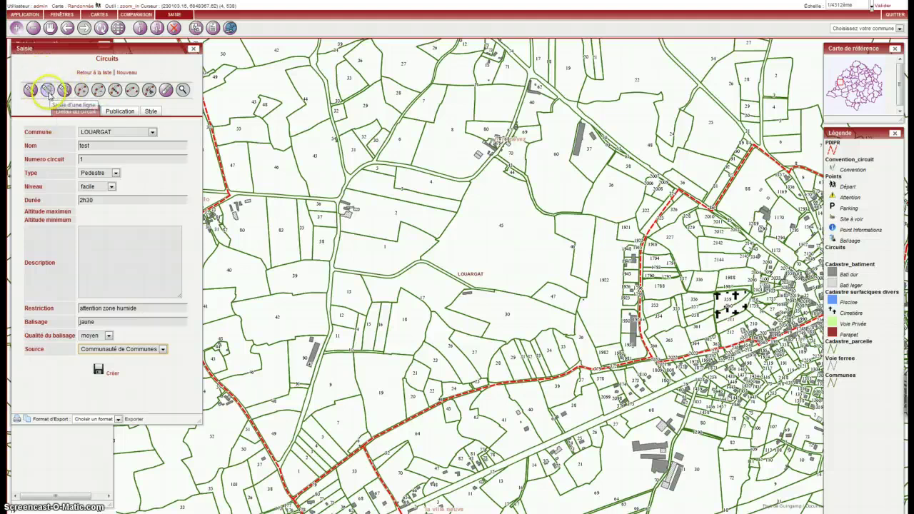
Draw the circuit's line along the dashed PDIPR route, ending on the road near parcel 24, and create the record
{"action": "left_click", "coordinate": [48, 91]}
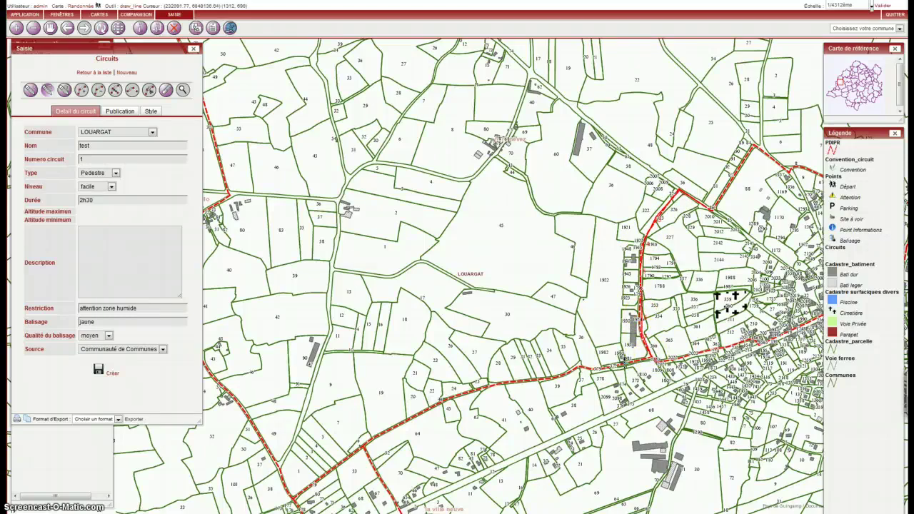
{"action": "left_click", "coordinate": [594, 368]}
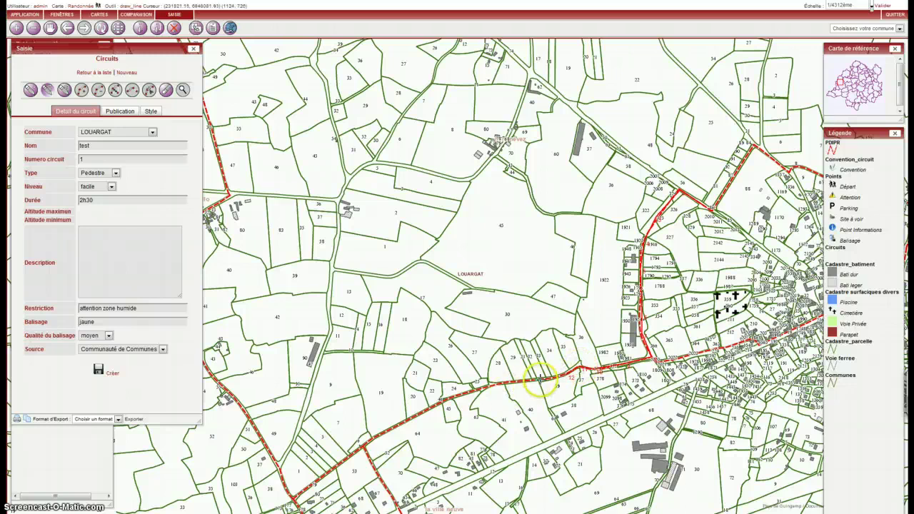
{"action": "left_click", "coordinate": [540, 378]}
{"action": "left_click", "coordinate": [530, 379]}
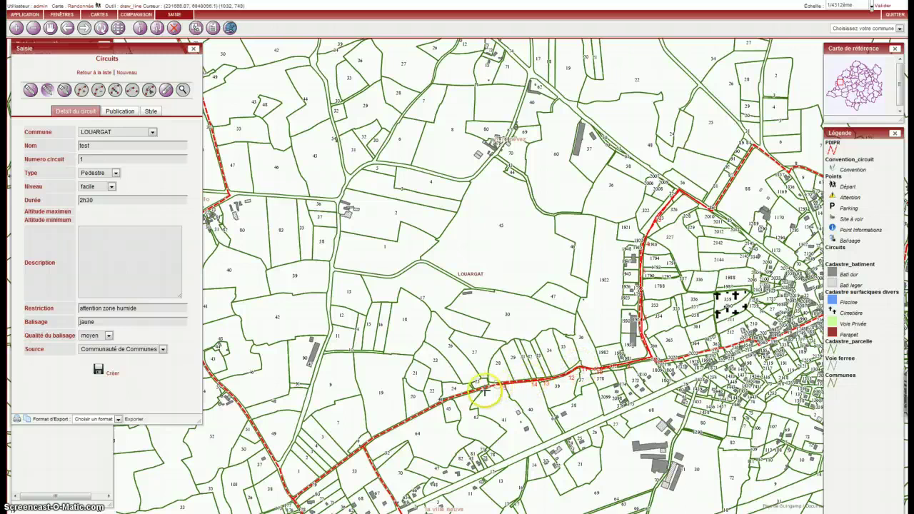
{"action": "left_click", "coordinate": [481, 390]}
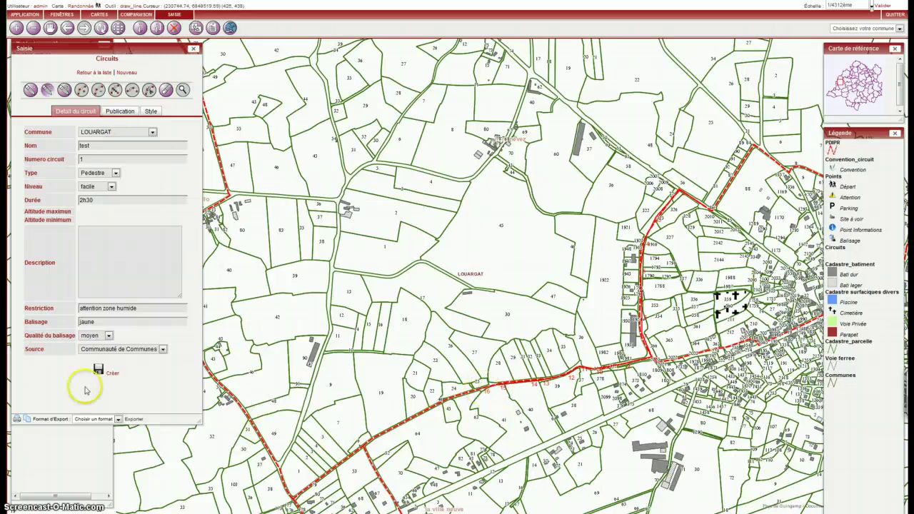
{"action": "left_click", "coordinate": [113, 376]}
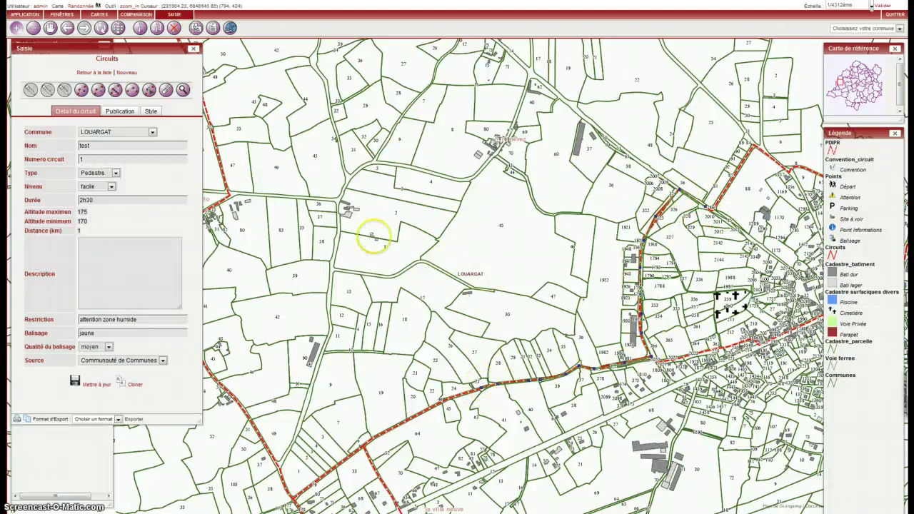
Change the circuit's line colour to yellow-orange in its style settings and update the record
{"action": "left_click", "coordinate": [150, 113]}
{"action": "left_click", "coordinate": [161, 158]}
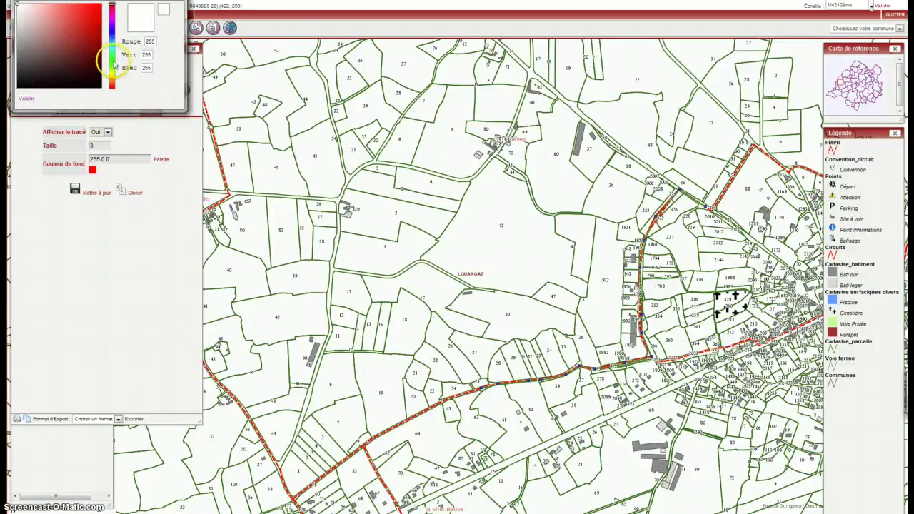
{"action": "left_click", "coordinate": [111, 77]}
{"action": "left_click_drag", "start_coordinate": [82, 39], "coordinate": [129, 4]}
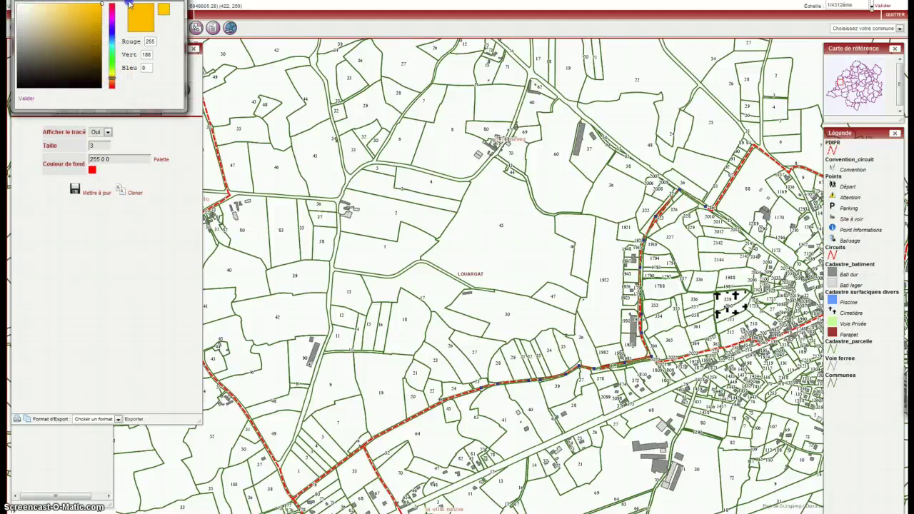
{"action": "left_click", "coordinate": [32, 98]}
{"action": "left_click", "coordinate": [95, 192]}
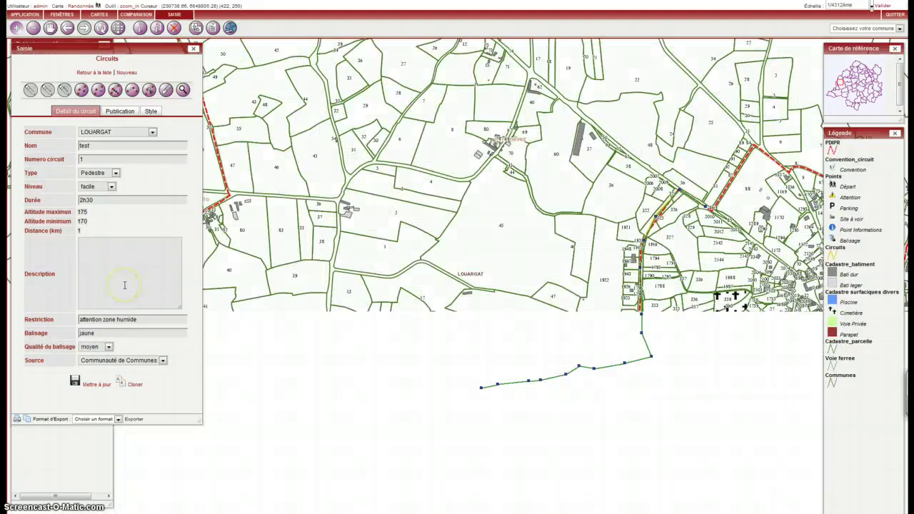
Hide the PDIPR layer on the map, moving the circuit form off the layer list and back
{"action": "left_click", "coordinate": [76, 45]}
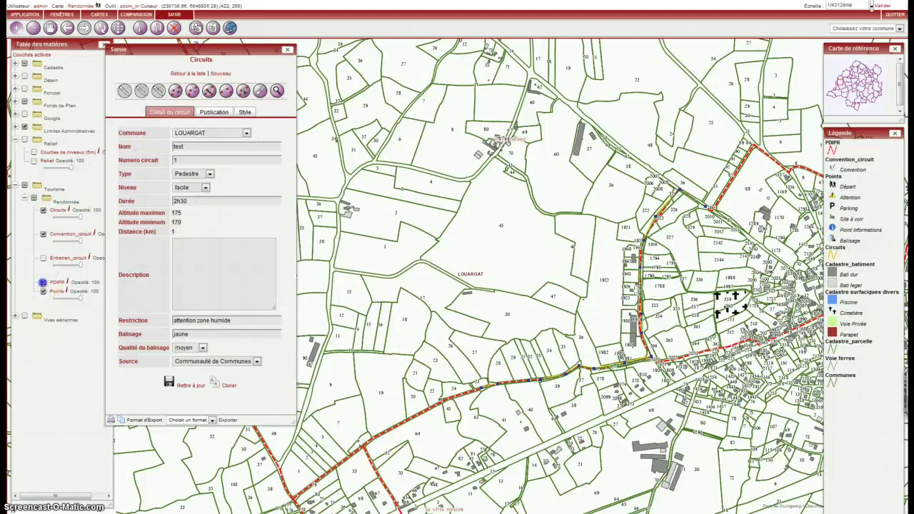
{"action": "left_click", "coordinate": [43, 282]}
{"action": "left_click", "coordinate": [208, 91]}
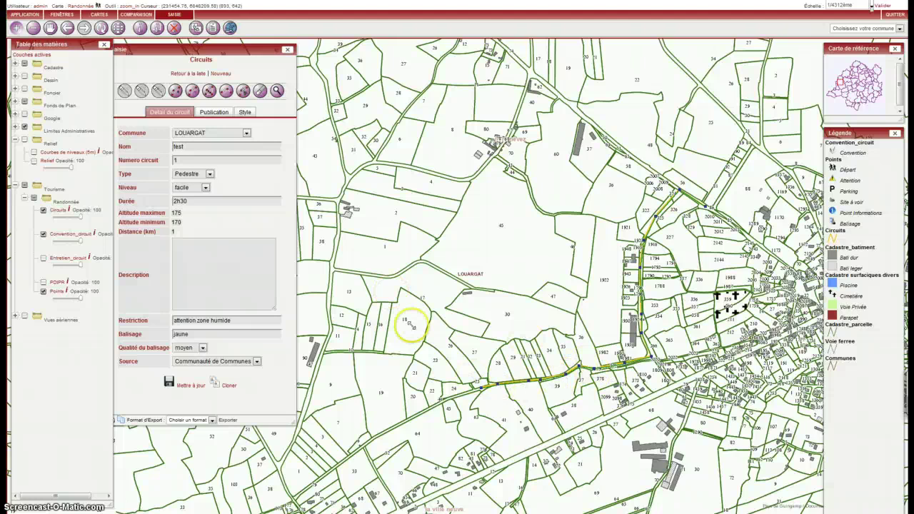
{"action": "left_click_drag", "start_coordinate": [229, 51], "coordinate": [130, 52]}
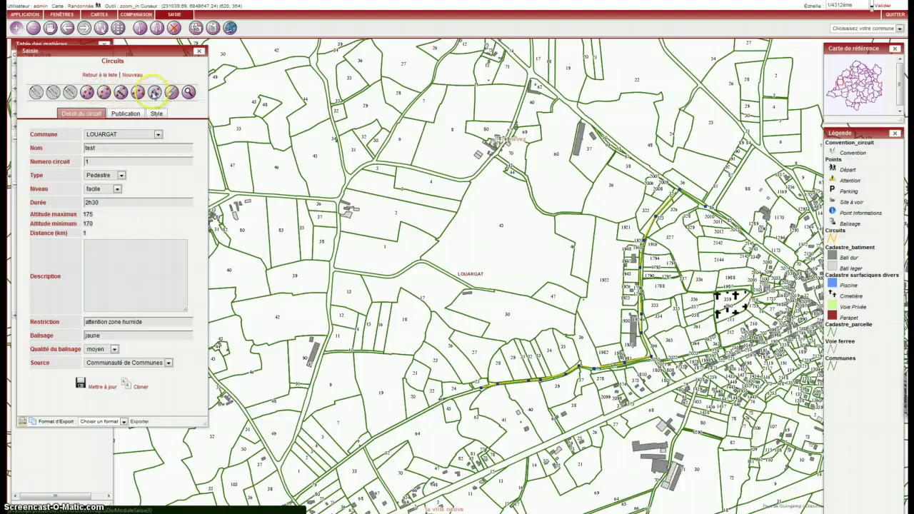
Add a vertex near the circuit's western end, adjust it onto the road and update the record
{"action": "left_click", "coordinate": [86, 92]}
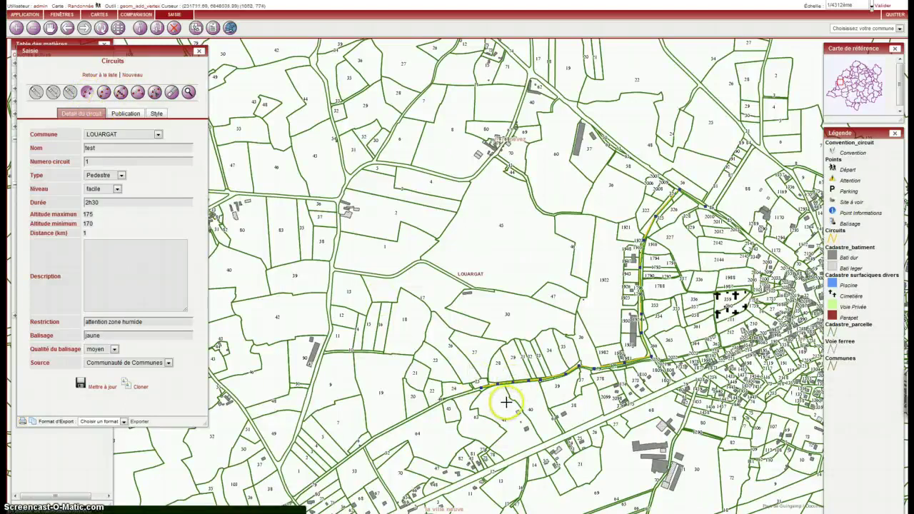
{"action": "left_click", "coordinate": [120, 95]}
{"action": "mouse_move", "coordinate": [498, 391]}
{"action": "left_mouse_down"}
{"action": "mouse_move", "coordinate": [519, 386]}
{"action": "mouse_move", "coordinate": [509, 356]}
{"action": "mouse_move", "coordinate": [509, 382]}
{"action": "left_mouse_up"}
{"action": "left_click", "coordinate": [513, 362]}
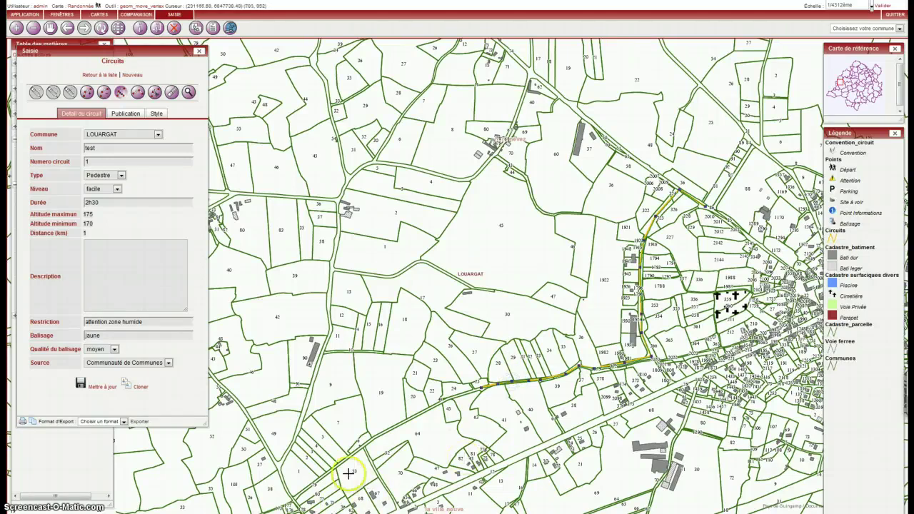
{"action": "left_click", "coordinate": [103, 386]}
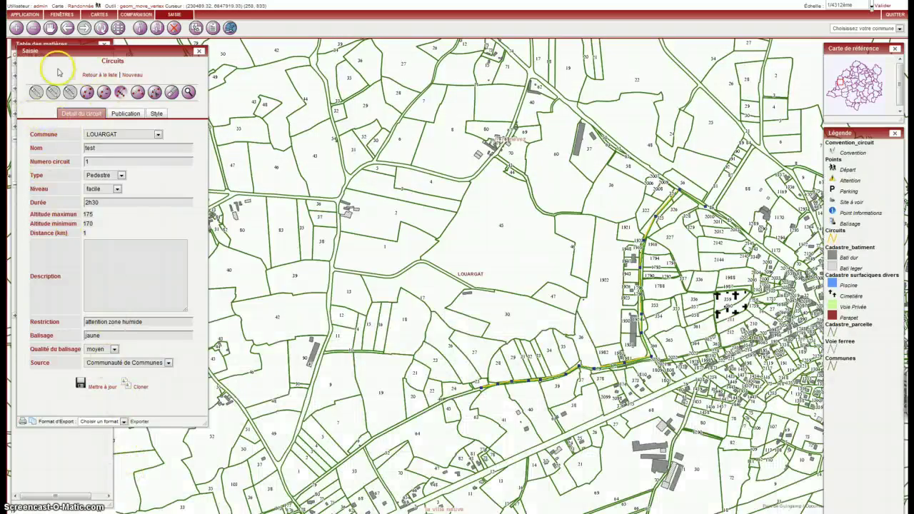
Zoom in on the circuit's western end and extend its line southwest along the road, turning onto Voie Communale n° 15
{"action": "left_click", "coordinate": [16, 27]}
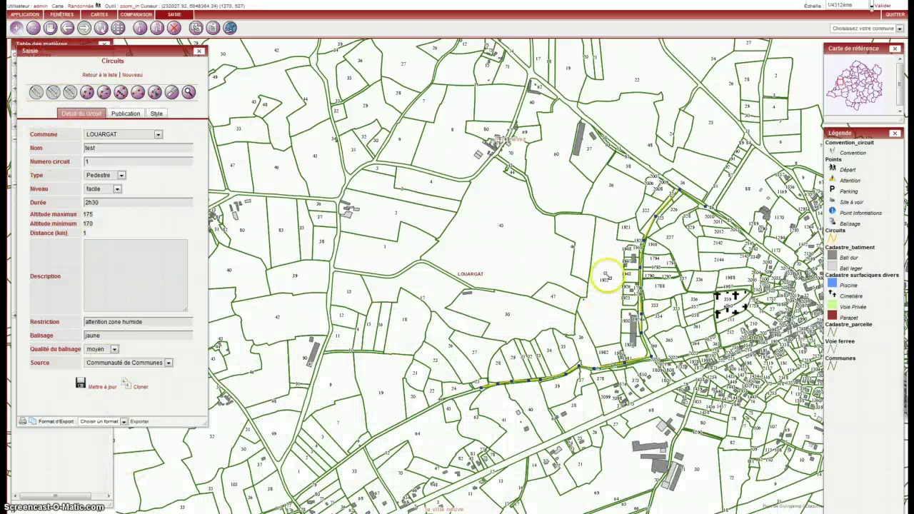
{"action": "left_click_drag", "start_coordinate": [610, 268], "coordinate": [266, 503]}
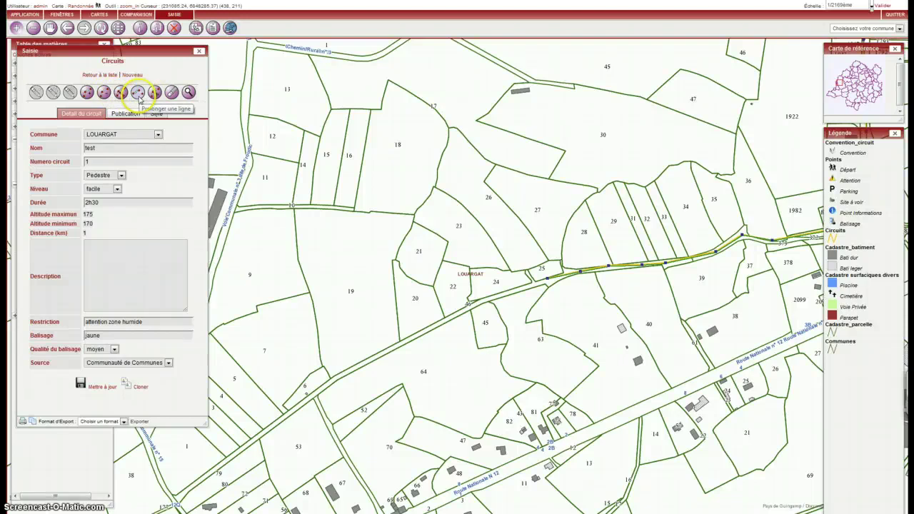
{"action": "left_click", "coordinate": [138, 92]}
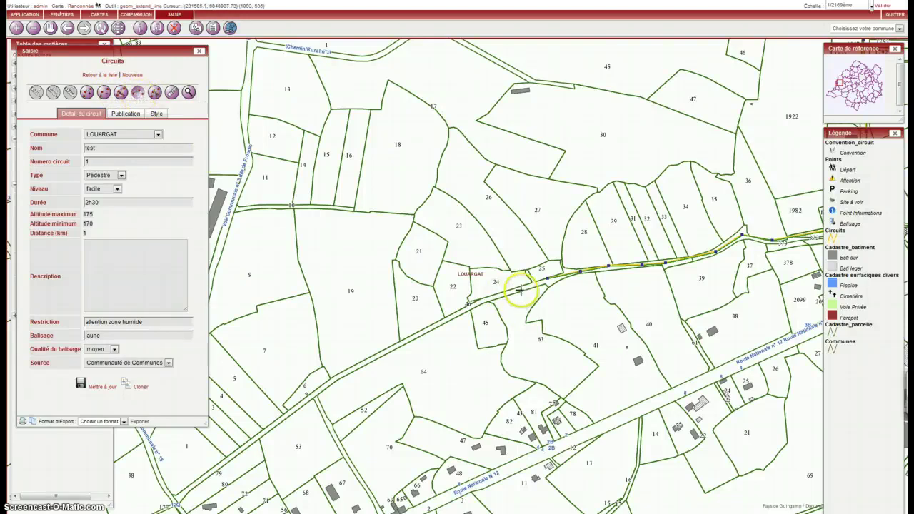
{"action": "left_click", "coordinate": [489, 298]}
{"action": "left_click", "coordinate": [468, 308]}
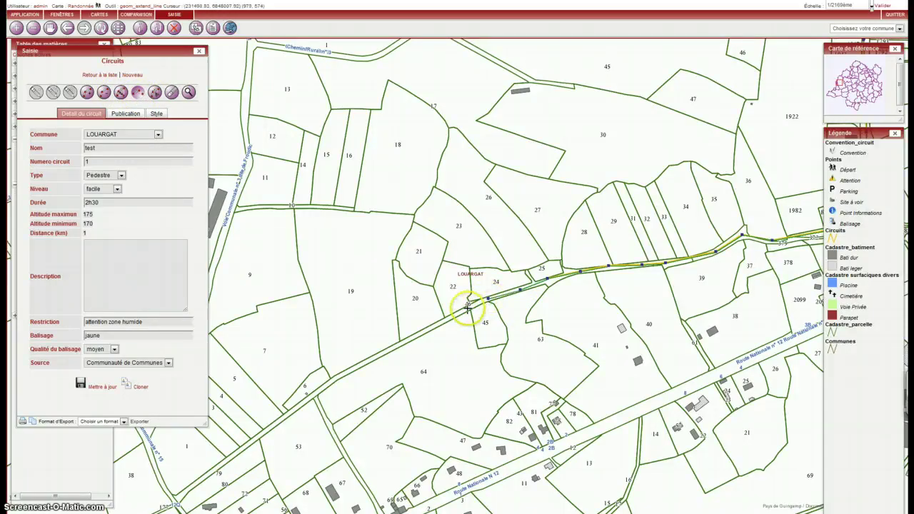
{"action": "left_click", "coordinate": [400, 344]}
{"action": "left_click", "coordinate": [354, 367]}
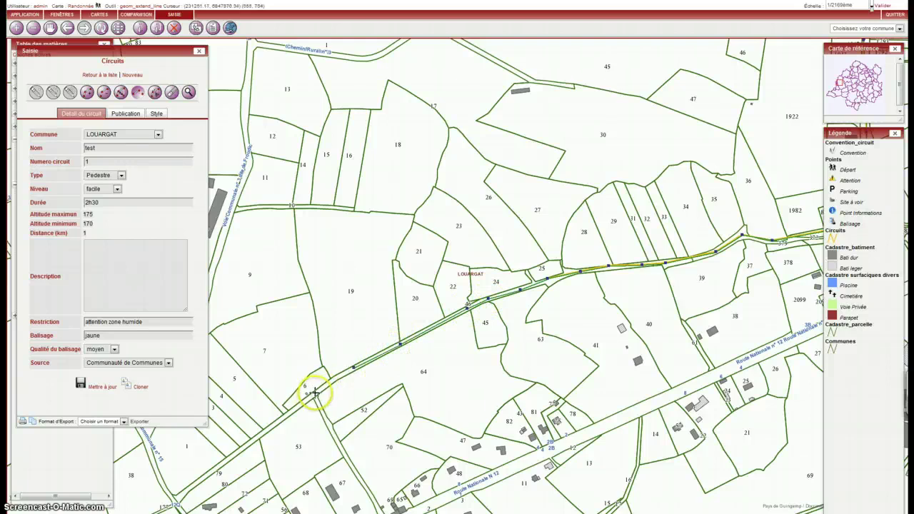
{"action": "left_click", "coordinate": [316, 393]}
{"action": "left_click", "coordinate": [247, 438]}
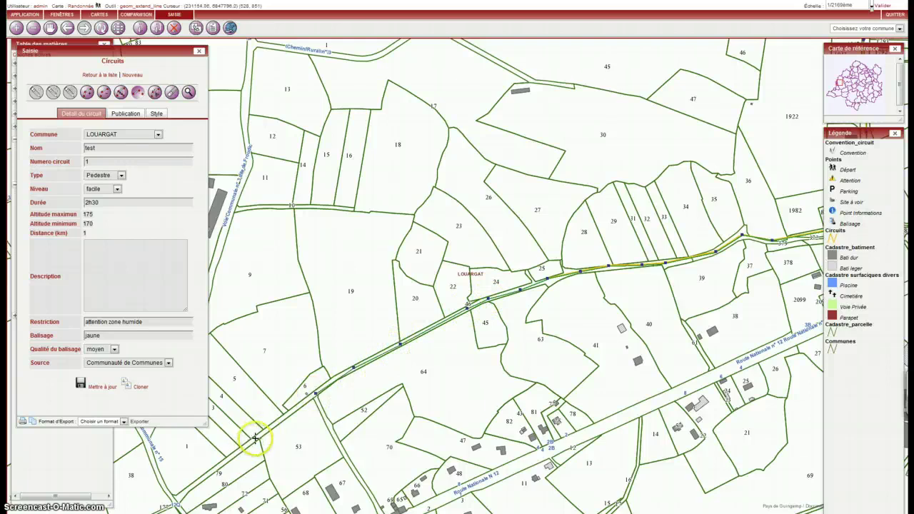
{"action": "left_click", "coordinate": [172, 499]}
{"action": "left_click", "coordinate": [160, 479]}
{"action": "left_click", "coordinate": [145, 446]}
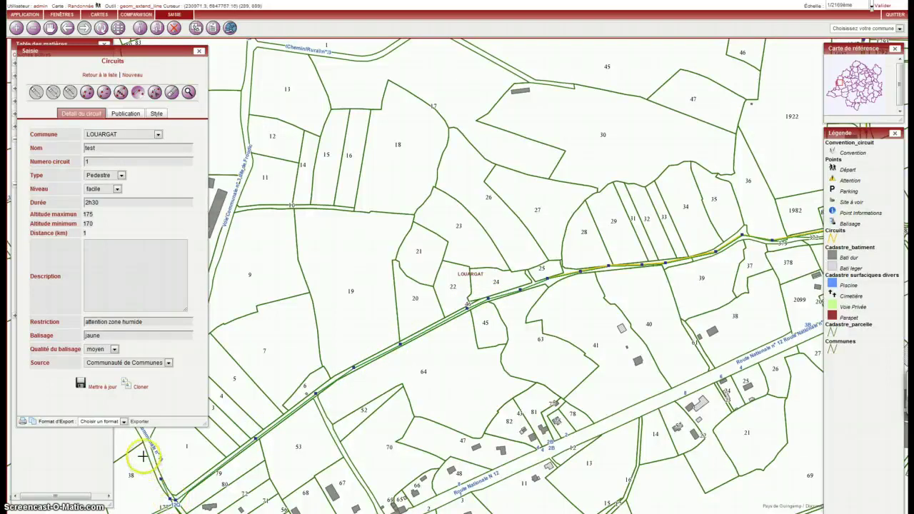
Move the circuit form aside and extend the circuit line north along Voie Communale n° 3, turning east onto Chemin Rural n° 3
{"action": "left_click_drag", "start_coordinate": [44, 51], "coordinate": [439, 92]}
{"action": "left_click", "coordinate": [164, 404]}
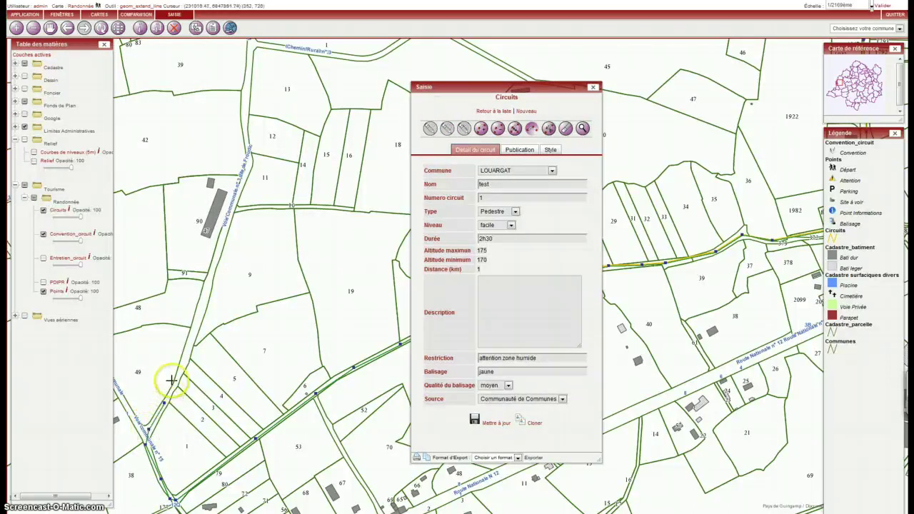
{"action": "left_click", "coordinate": [210, 279]}
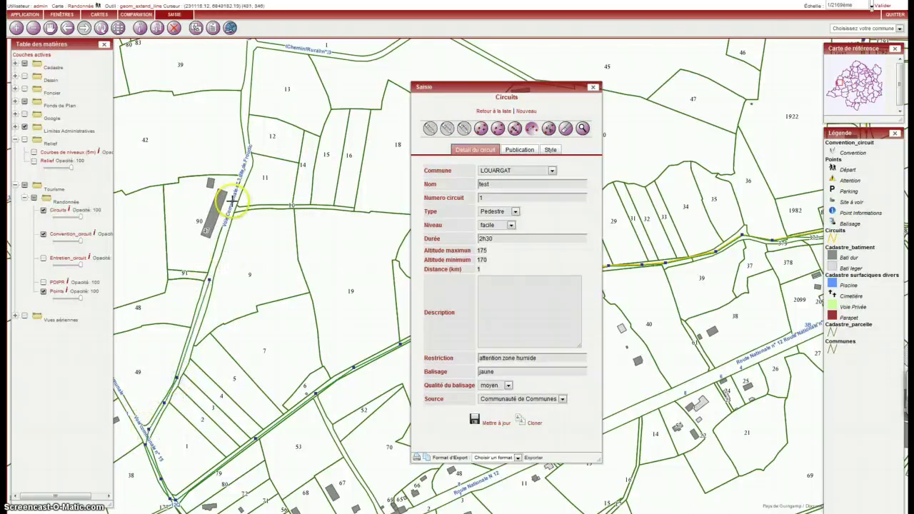
{"action": "left_click", "coordinate": [232, 202]}
{"action": "left_click", "coordinate": [250, 163]}
{"action": "left_click", "coordinate": [243, 111]}
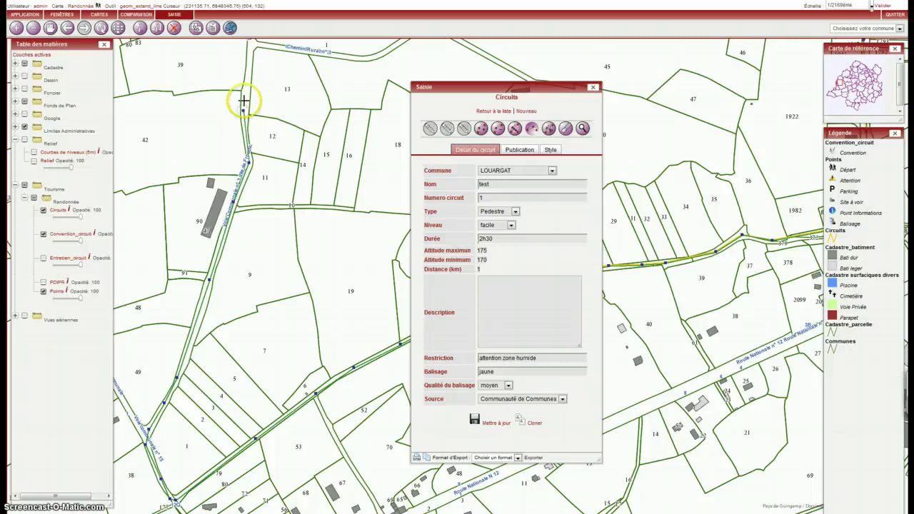
{"action": "left_click", "coordinate": [251, 44]}
{"action": "left_click", "coordinate": [280, 47]}
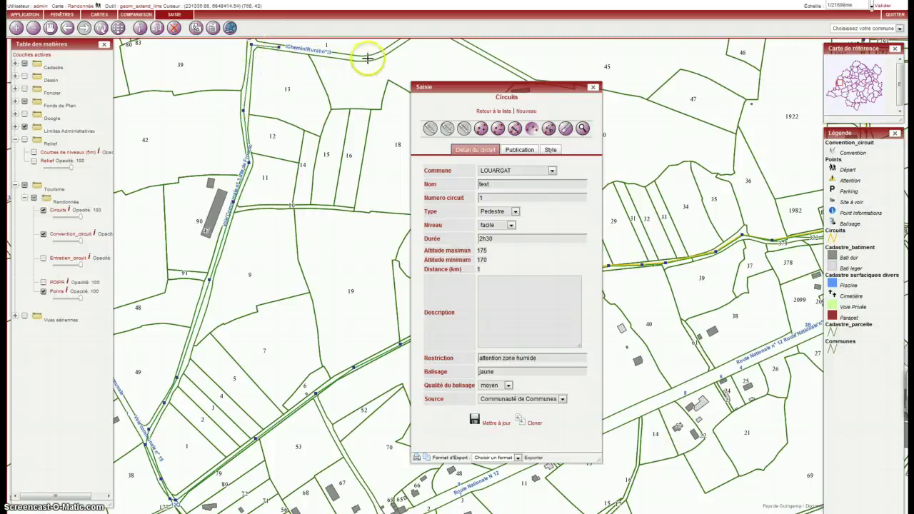
Continue the circuit line east along Chemin Rural n° 3 and the southern edge of parcel 47
{"action": "left_click", "coordinate": [50, 27]}
{"action": "left_click_drag", "start_coordinate": [349, 94], "coordinate": [220, 415]}
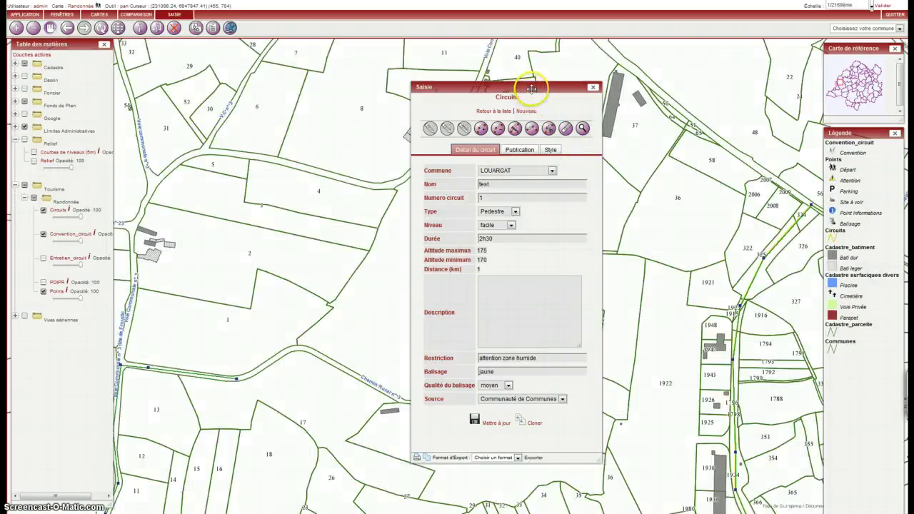
{"action": "left_click_drag", "start_coordinate": [536, 86], "coordinate": [161, 62]}
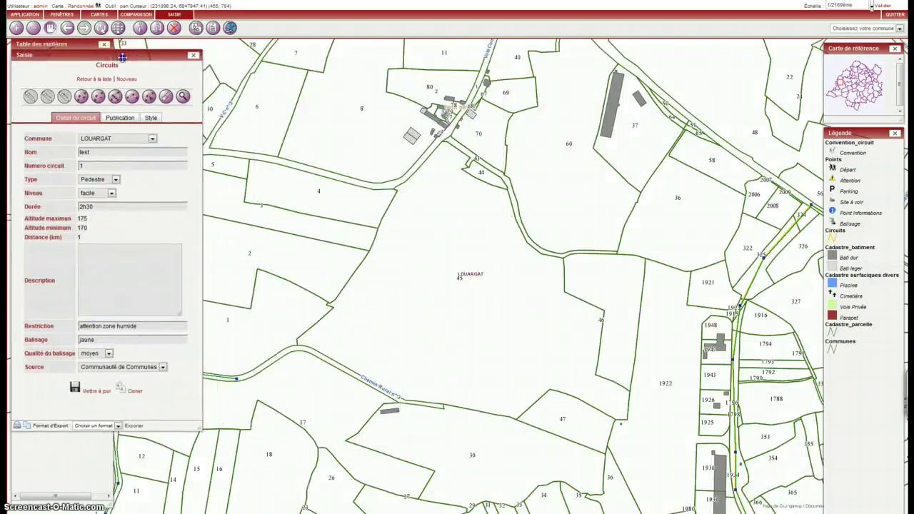
{"action": "left_click", "coordinate": [132, 98]}
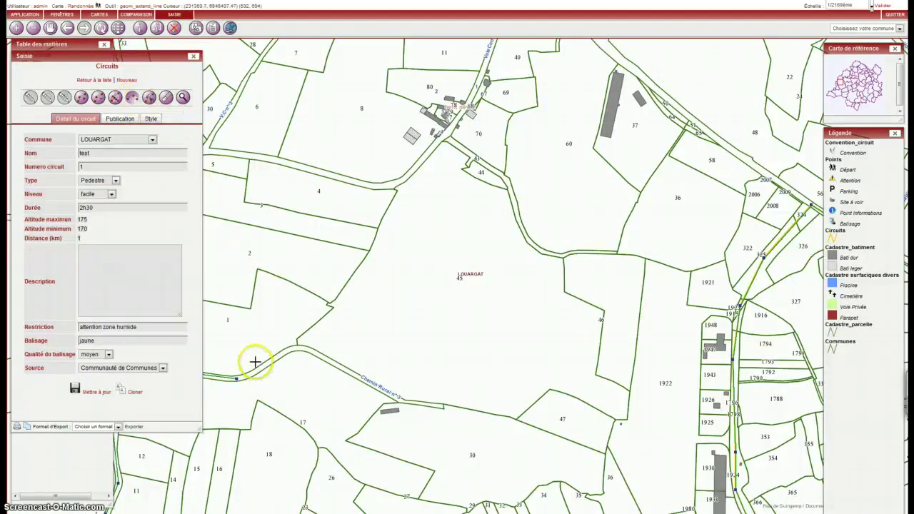
{"action": "left_click", "coordinate": [296, 348]}
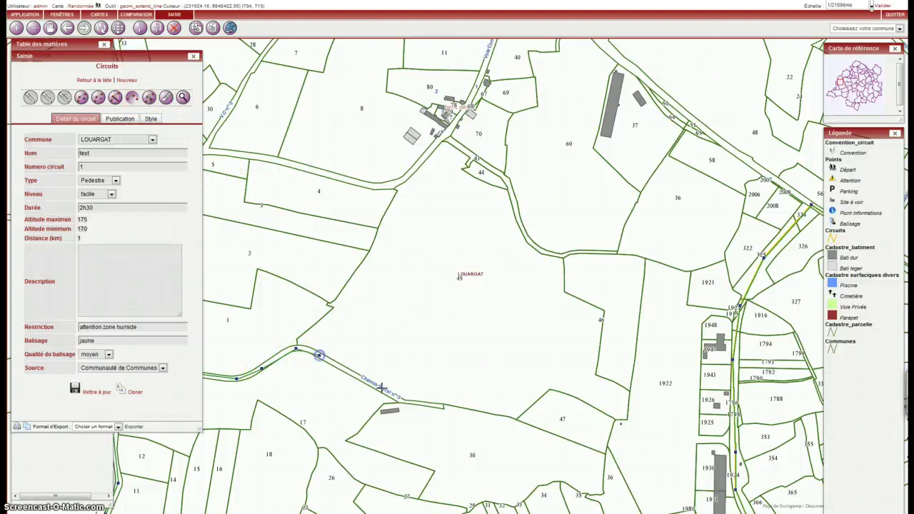
{"action": "left_click", "coordinate": [399, 401]}
{"action": "left_click", "coordinate": [442, 406]}
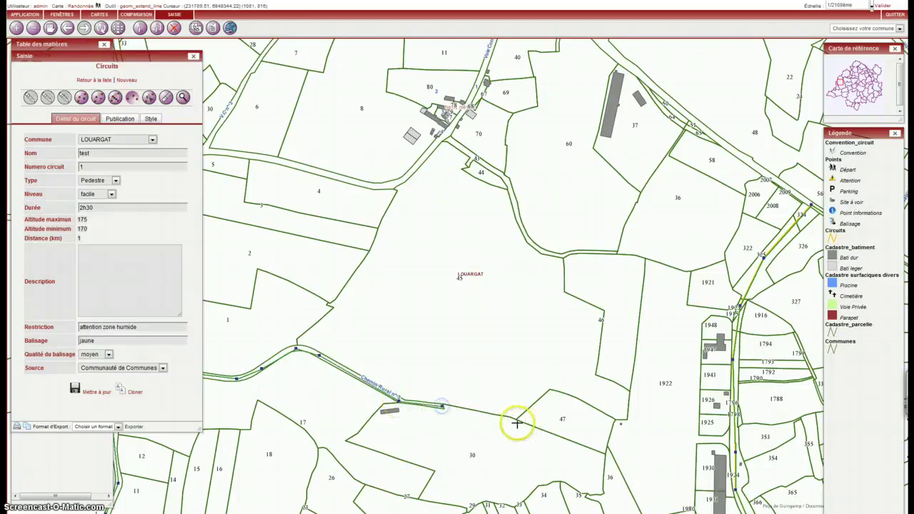
{"action": "left_click", "coordinate": [510, 421]}
{"action": "left_click", "coordinate": [607, 458]}
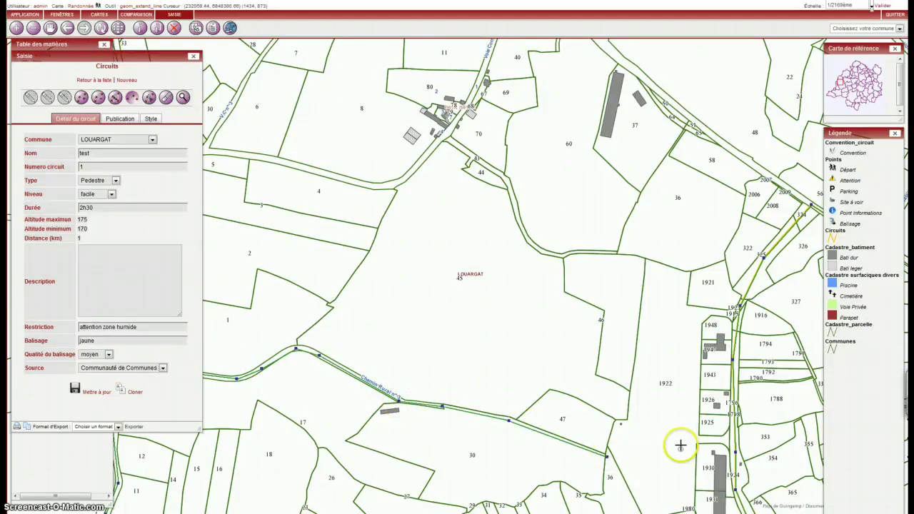
Take the circuit line across parcel 1922 and north through parcel 36 to the road beside parcel 58, and update the record
{"action": "left_click", "coordinate": [681, 448]}
{"action": "left_click", "coordinate": [679, 278]}
{"action": "left_click", "coordinate": [715, 192]}
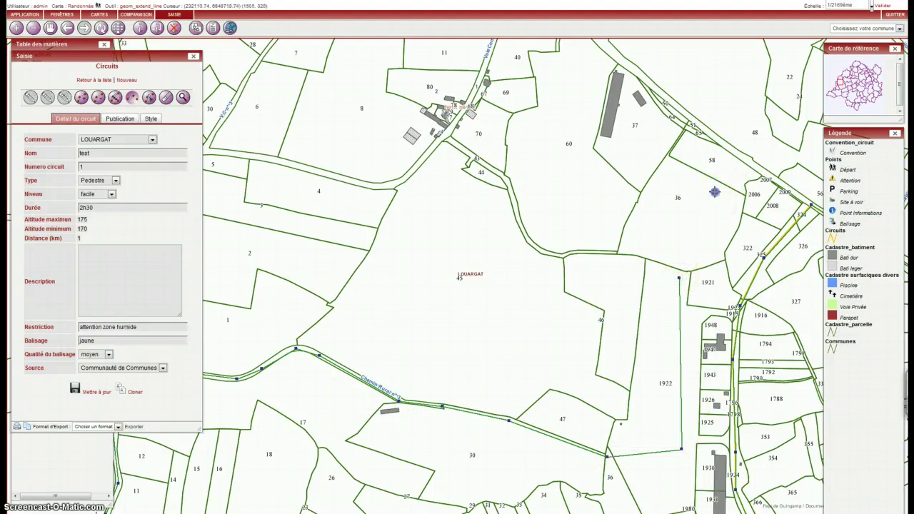
{"action": "double_click", "coordinate": [750, 163]}
{"action": "left_click", "coordinate": [97, 391]}
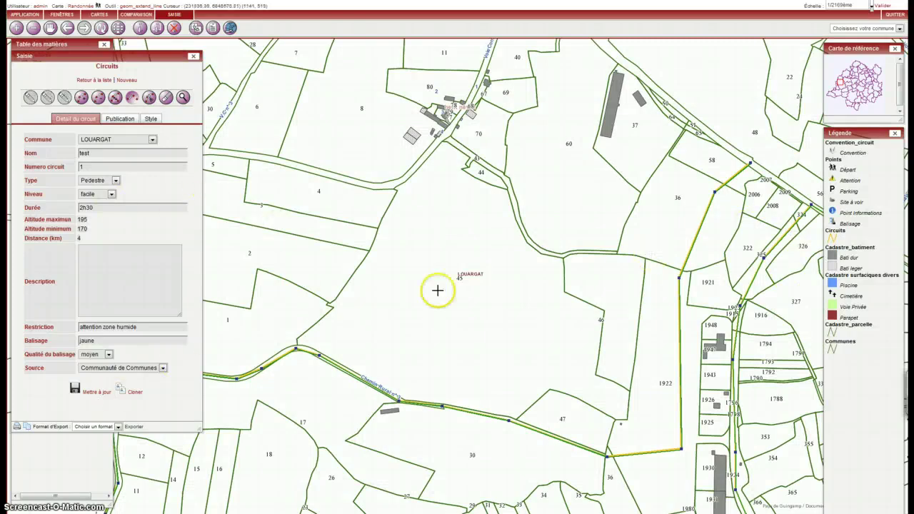
Change the circuit's line colour to magenta (255 0 255) in its style settings
{"action": "left_click", "coordinate": [150, 119]}
{"action": "left_click", "coordinate": [160, 167]}
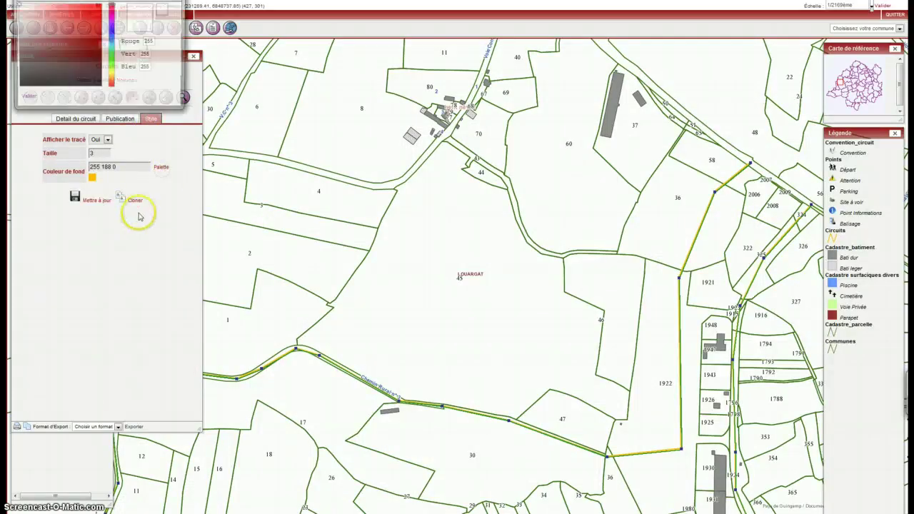
{"action": "left_click_drag", "start_coordinate": [112, 57], "coordinate": [112, 30]}
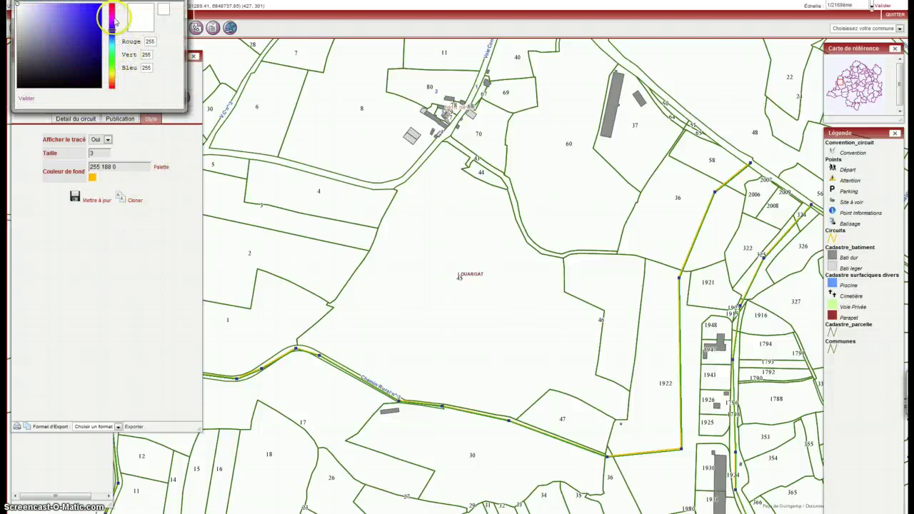
{"action": "left_click", "coordinate": [113, 14]}
{"action": "left_click", "coordinate": [92, 15]}
{"action": "left_click", "coordinate": [26, 98]}
{"action": "left_click", "coordinate": [92, 166]}
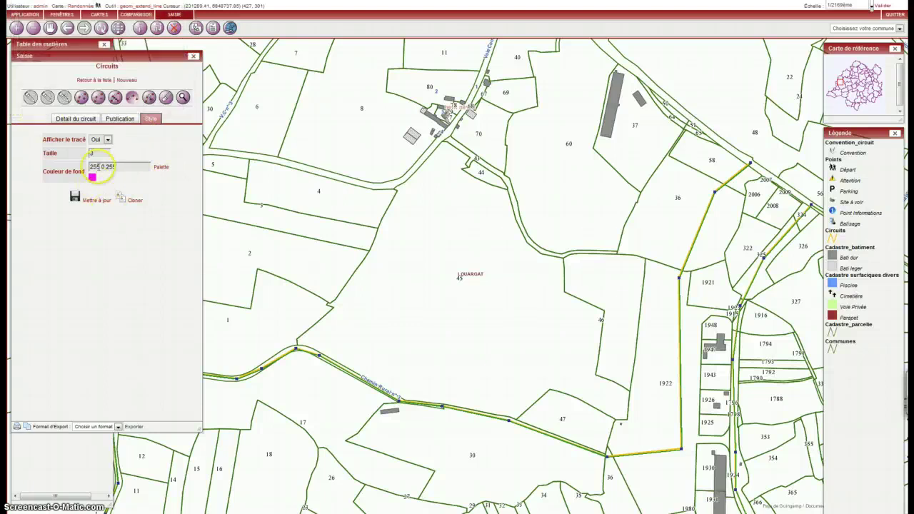
Set the circuit's line size to 5 and update the record
{"action": "left_click_drag", "start_coordinate": [103, 153], "coordinate": [8, 227]}
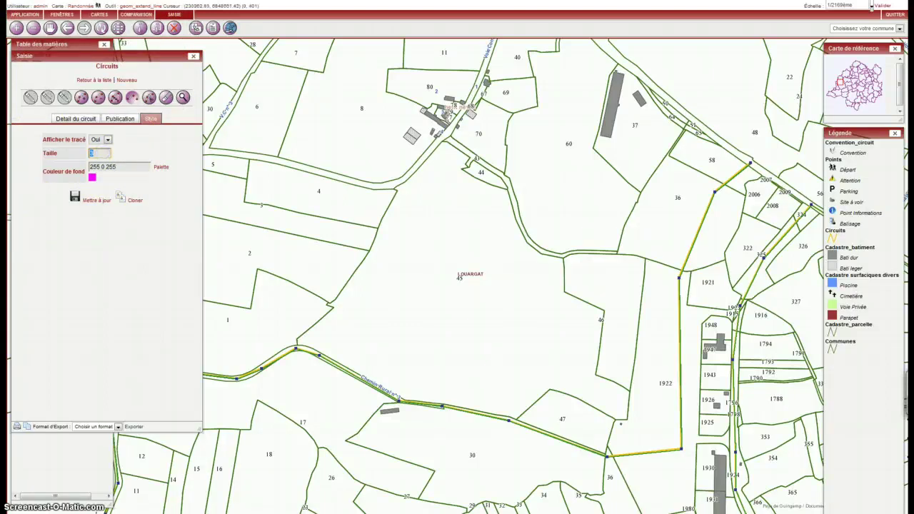
{"action": "type", "text": "5"}
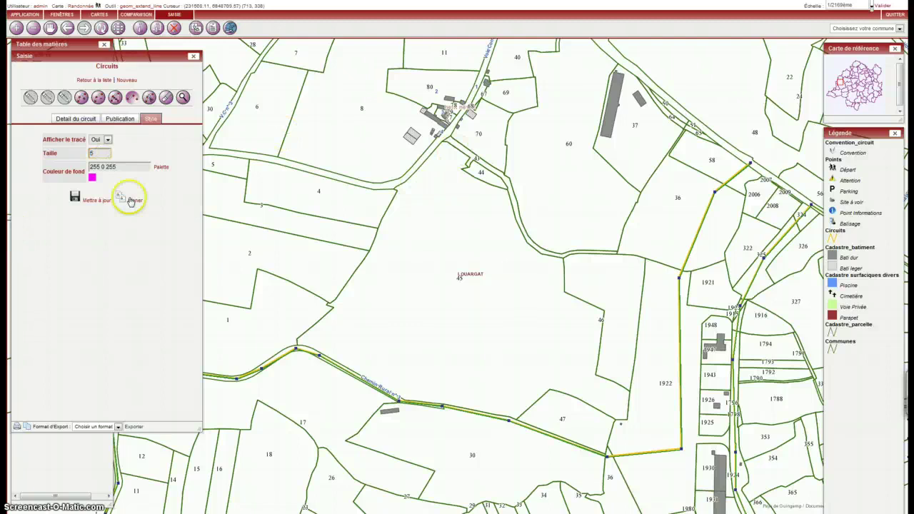
{"action": "left_click", "coordinate": [97, 199]}
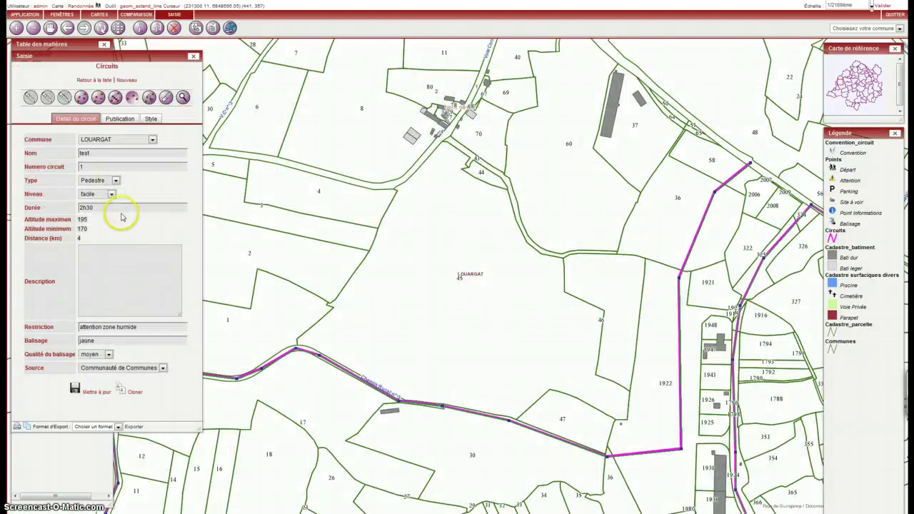
{"action": "left_click_drag", "start_coordinate": [89, 240], "coordinate": [66, 238]}
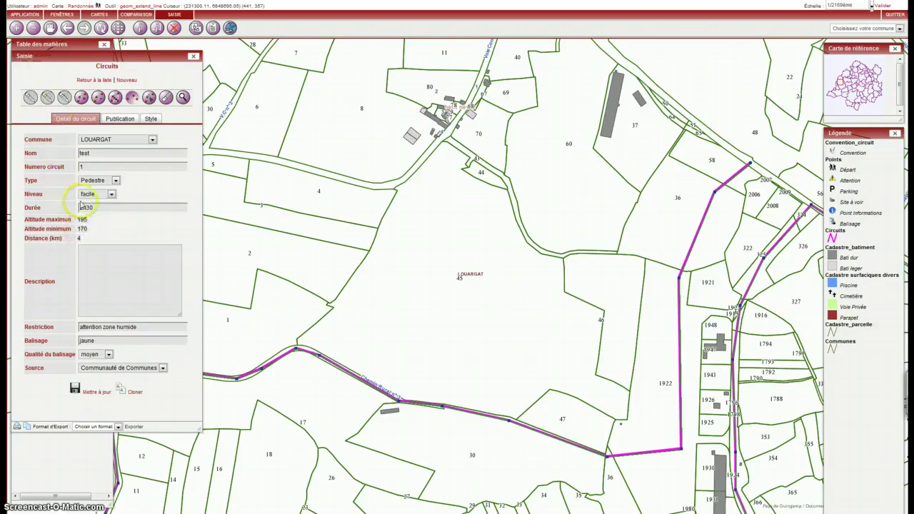
Set the circuit's Communicable publication option to Oui and update the record
{"action": "left_click", "coordinate": [120, 120]}
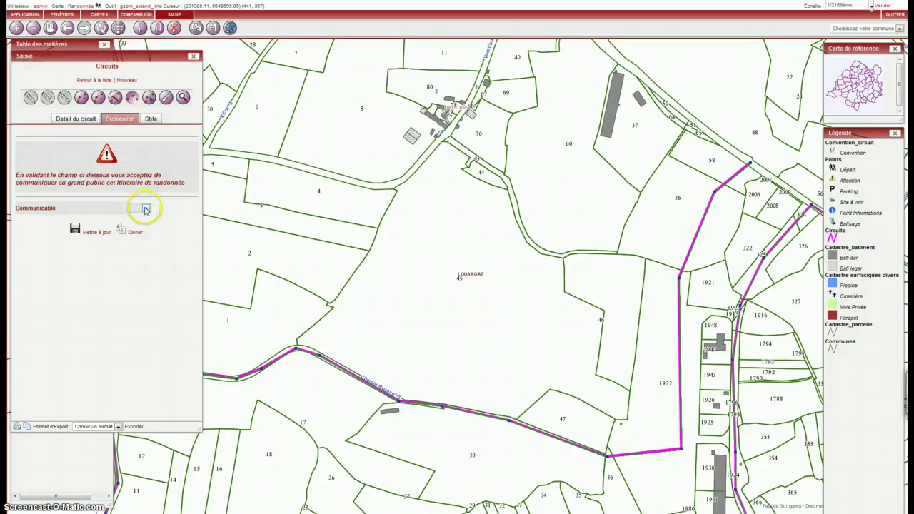
{"action": "left_click", "coordinate": [145, 210]}
{"action": "left_click", "coordinate": [138, 233]}
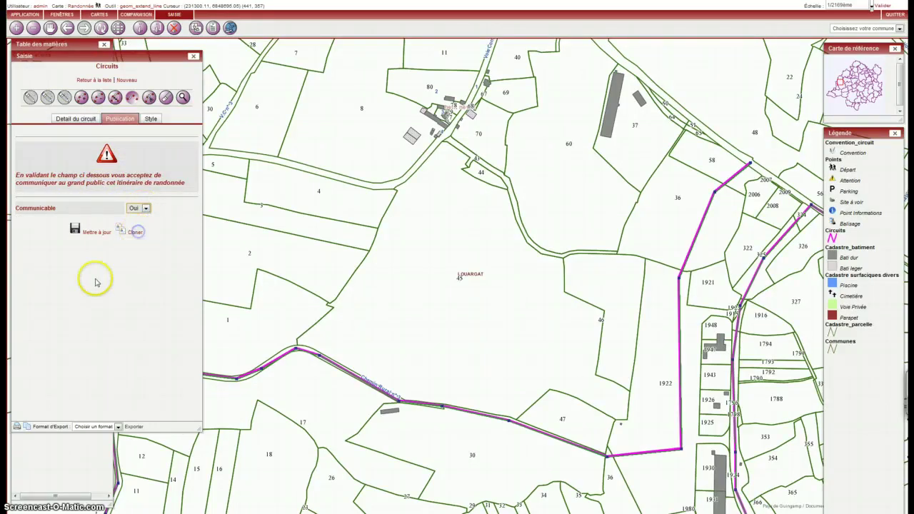
{"action": "left_click", "coordinate": [92, 236]}
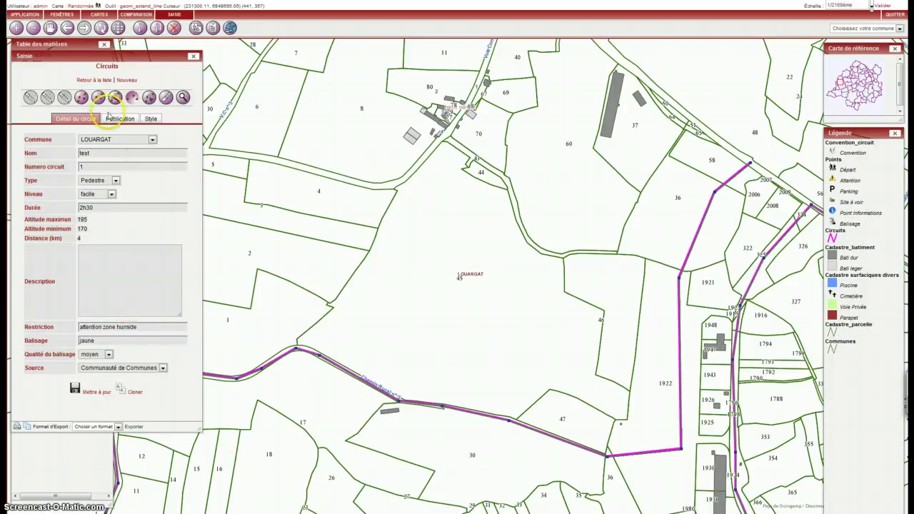
Set the circuit's Communicable publication option to Non and update the record
{"action": "left_click", "coordinate": [120, 119]}
{"action": "left_click", "coordinate": [145, 208]}
{"action": "left_click", "coordinate": [140, 223]}
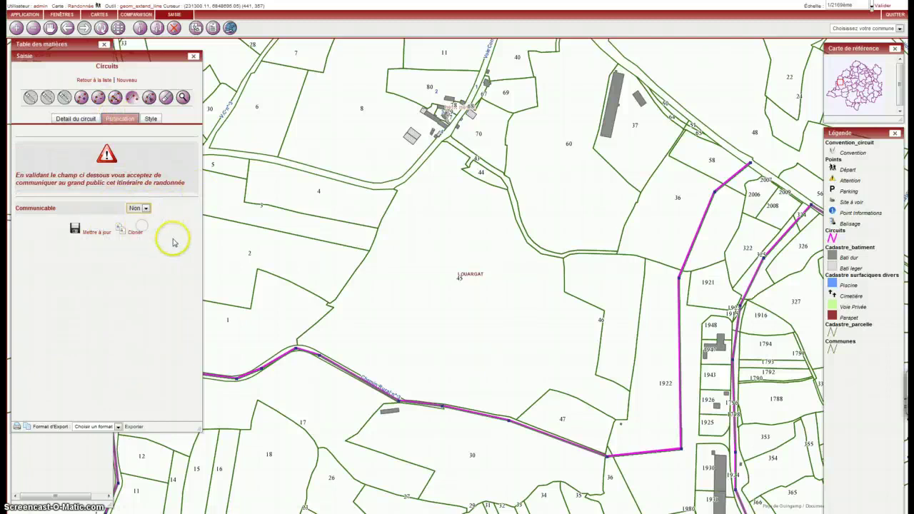
{"action": "left_click", "coordinate": [99, 234]}
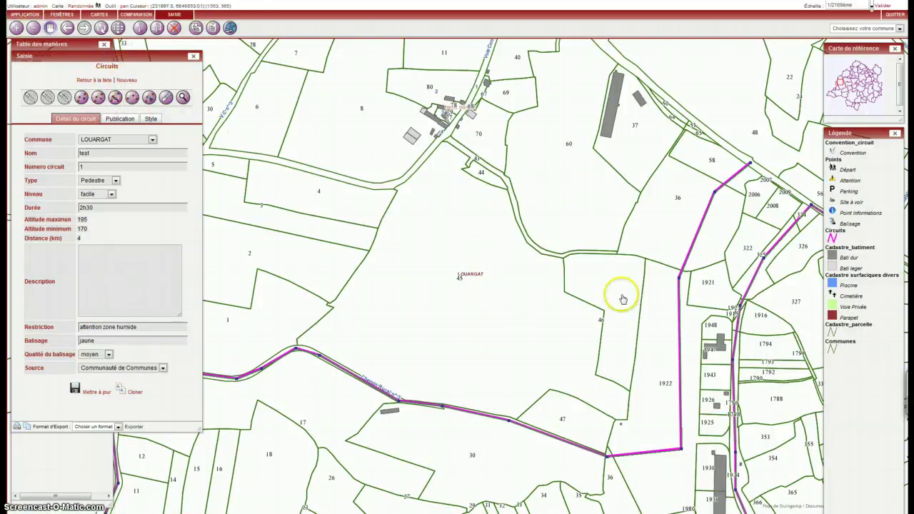
Open the circuit maintenance (Entretenir) form and start a new record
{"action": "mouse_move", "coordinate": [657, 327]}
{"action": "left_mouse_down"}
{"action": "mouse_move", "coordinate": [571, 310]}
{"action": "mouse_move", "coordinate": [476, 198]}
{"action": "mouse_move", "coordinate": [530, 231]}
{"action": "mouse_move", "coordinate": [498, 223]}
{"action": "left_mouse_up"}
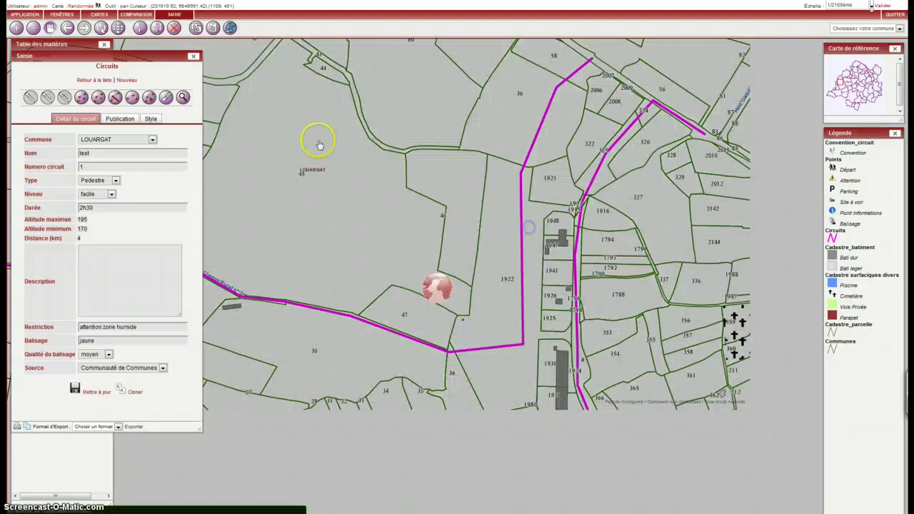
{"action": "left_click", "coordinate": [173, 15]}
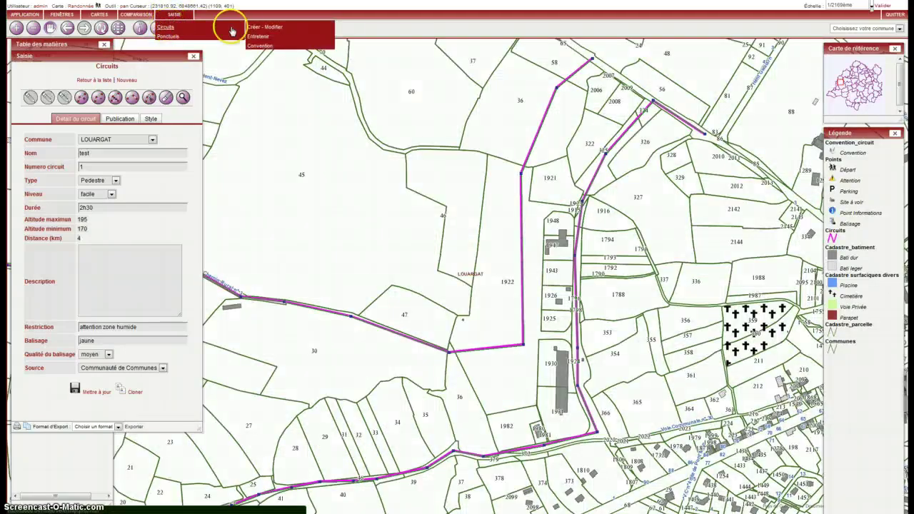
{"action": "left_click", "coordinate": [254, 33]}
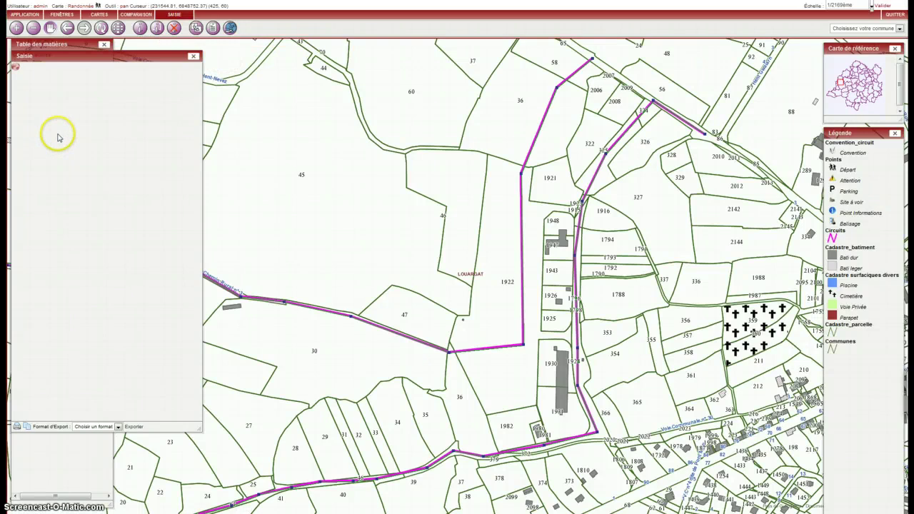
{"action": "left_click", "coordinate": [88, 78]}
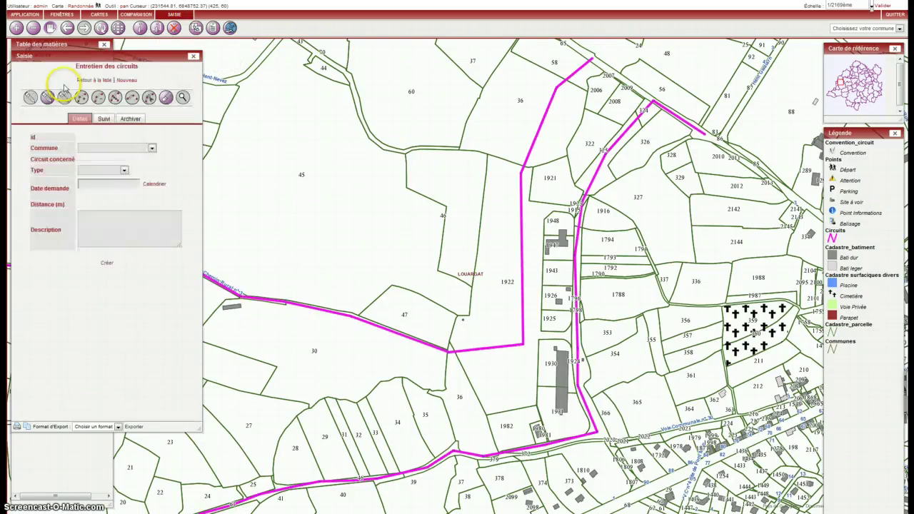
Draw the maintenance section as a line over the circuit, from its eastern end near parcel 86 south to the corner by parcel 366
{"action": "left_click", "coordinate": [47, 98]}
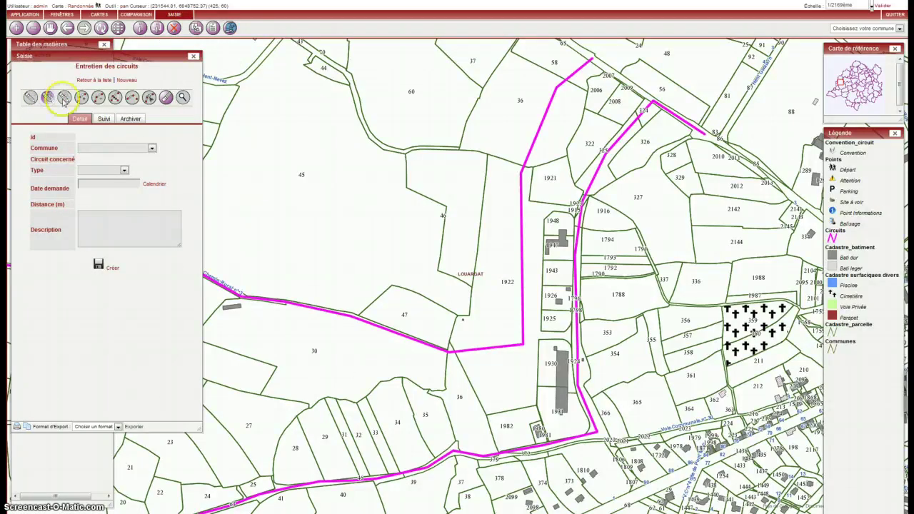
{"action": "left_click", "coordinate": [707, 134]}
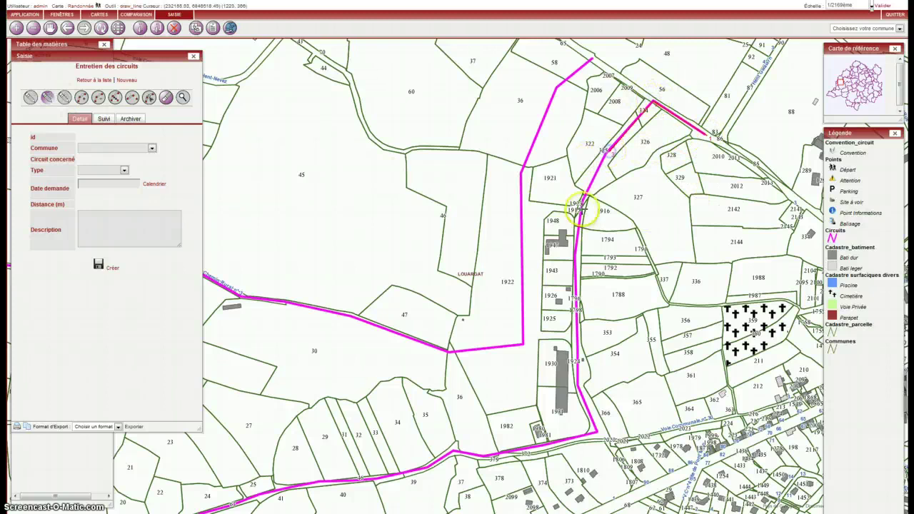
{"action": "left_click", "coordinate": [584, 202]}
{"action": "left_click", "coordinate": [575, 255]}
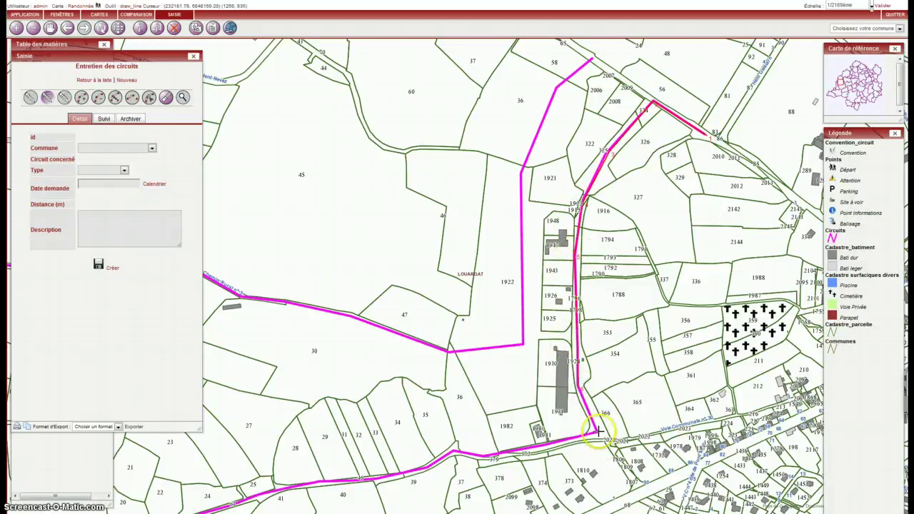
Set the maintenance record's Commune to LOUARGAT and its Type to Nettoyé
{"action": "left_click", "coordinate": [107, 148]}
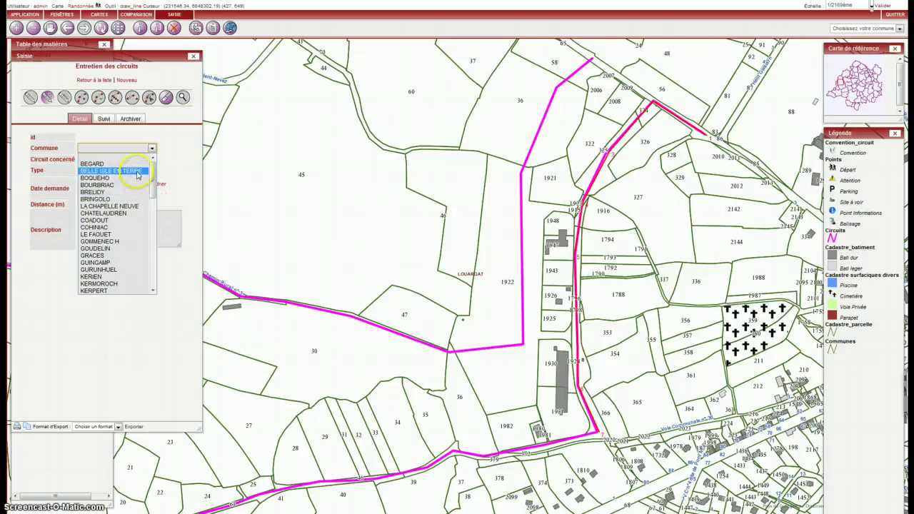
{"action": "left_click_drag", "start_coordinate": [157, 186], "coordinate": [153, 211]}
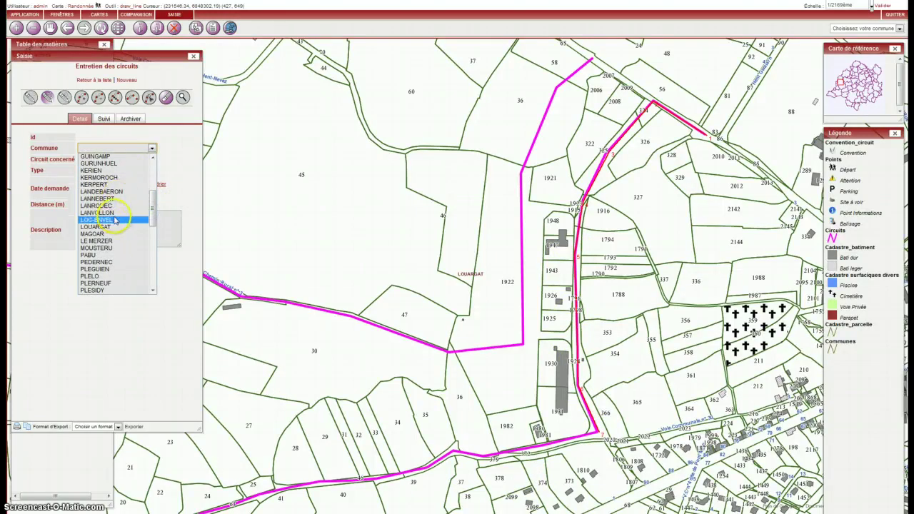
{"action": "left_click", "coordinate": [108, 226]}
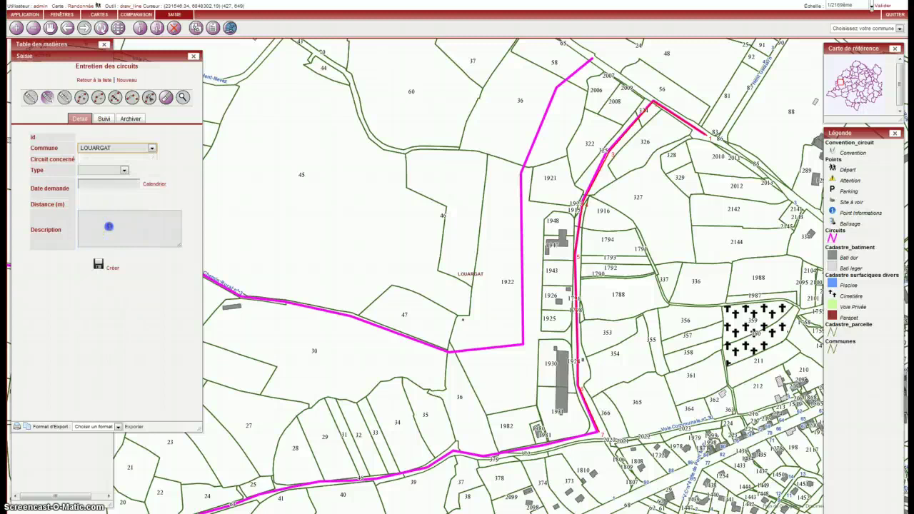
{"action": "left_click", "coordinate": [110, 172]}
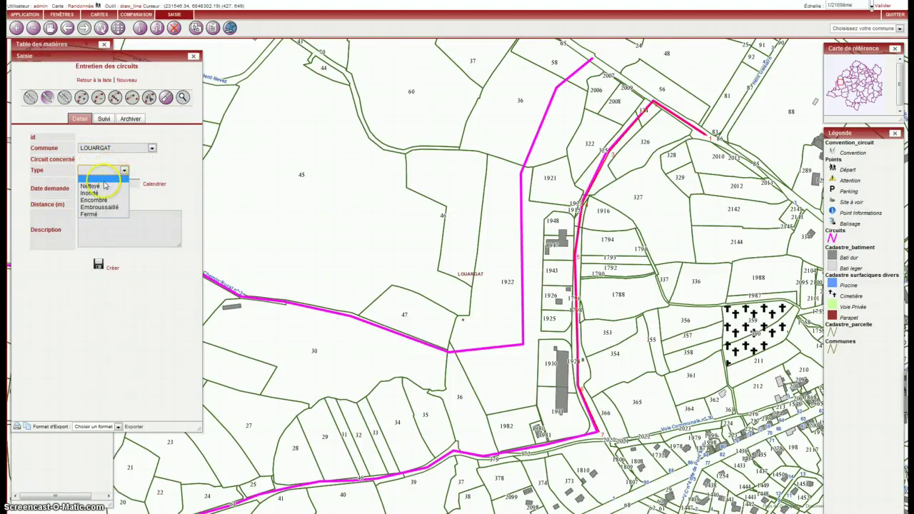
{"action": "left_click", "coordinate": [104, 185]}
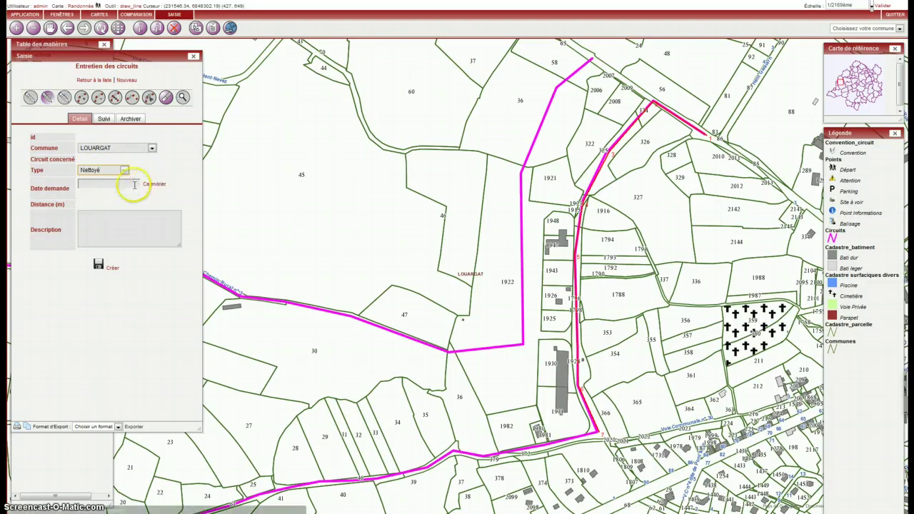
{"action": "left_click", "coordinate": [125, 171]}
{"action": "left_click", "coordinate": [119, 183]}
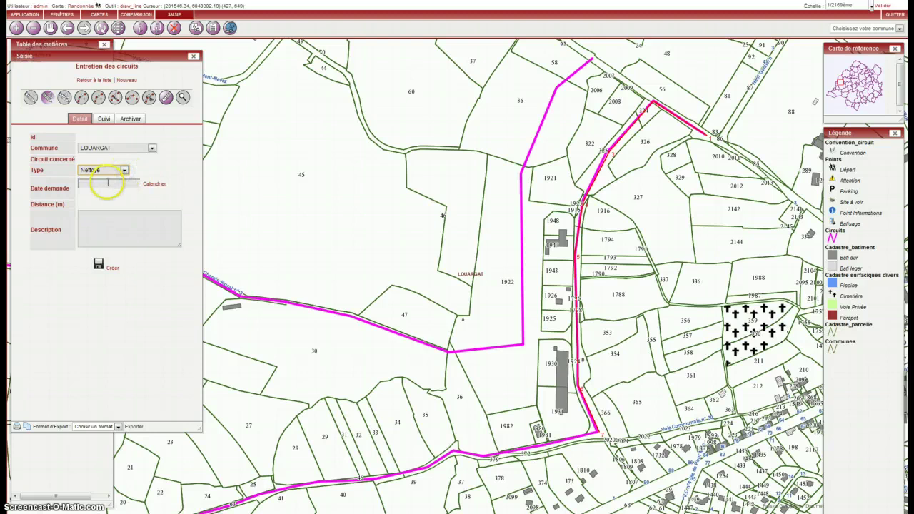
Set the request date (Date demande) to 10 May 2012 from the calendar and create the maintenance record
{"action": "left_click", "coordinate": [154, 184]}
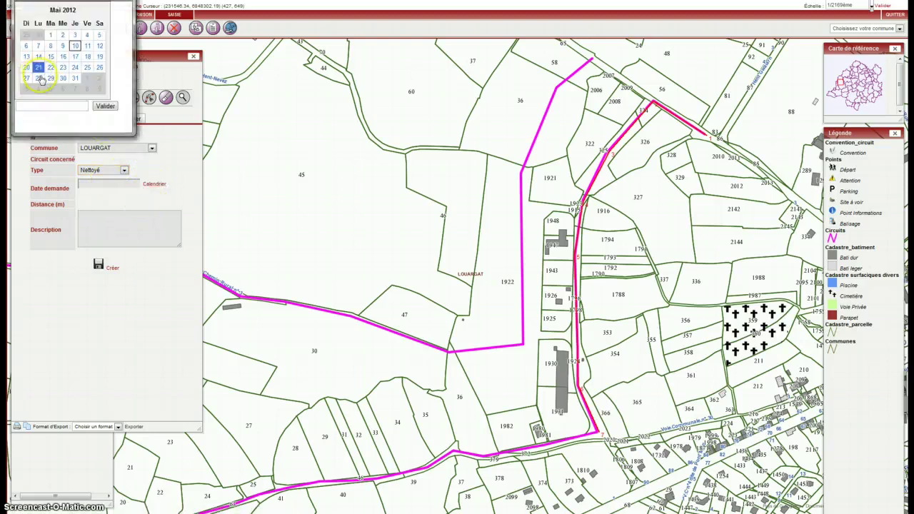
{"action": "left_click", "coordinate": [75, 46]}
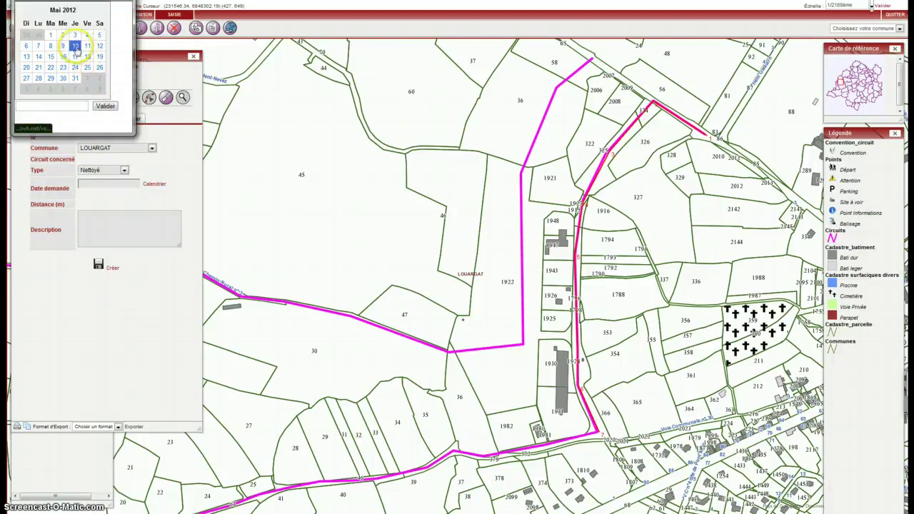
{"action": "left_click", "coordinate": [105, 106]}
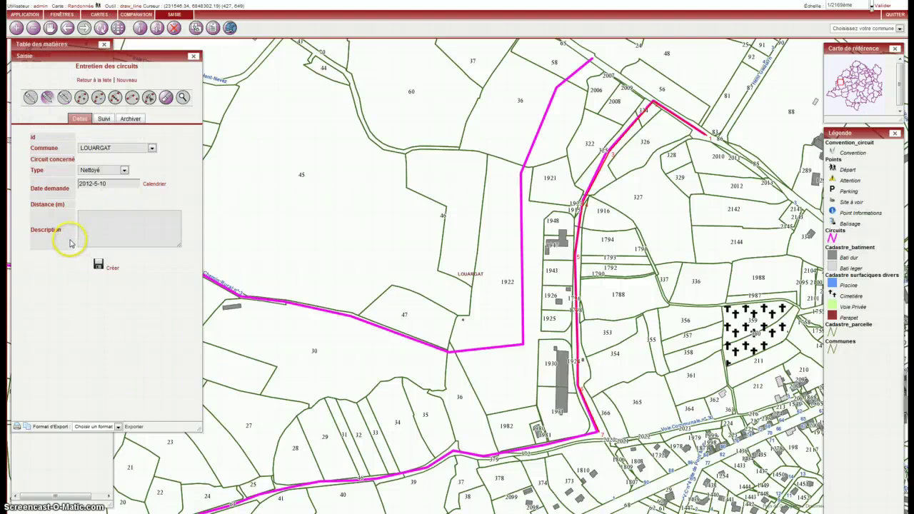
{"action": "left_click", "coordinate": [100, 265]}
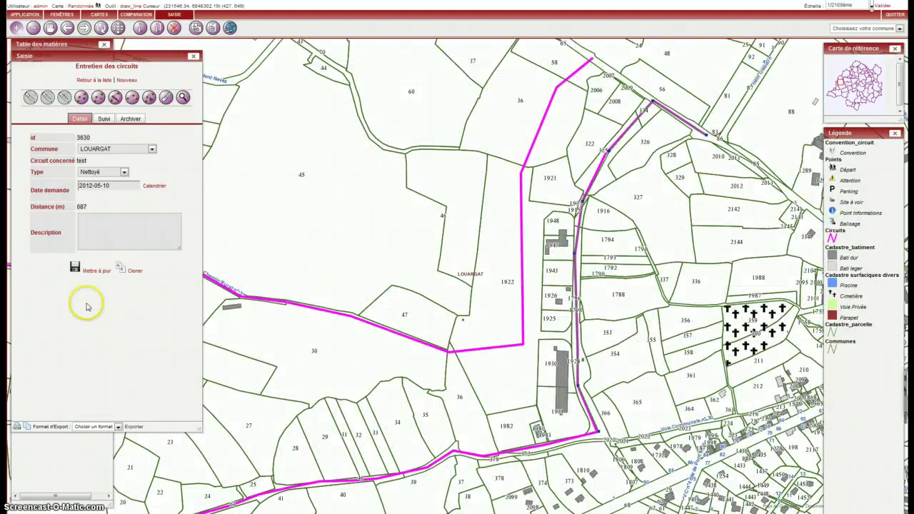
Move the maintenance form off the layer list, turn on the Entretien_circuit layer and refresh the map
{"action": "left_click_drag", "start_coordinate": [119, 57], "coordinate": [308, 68]}
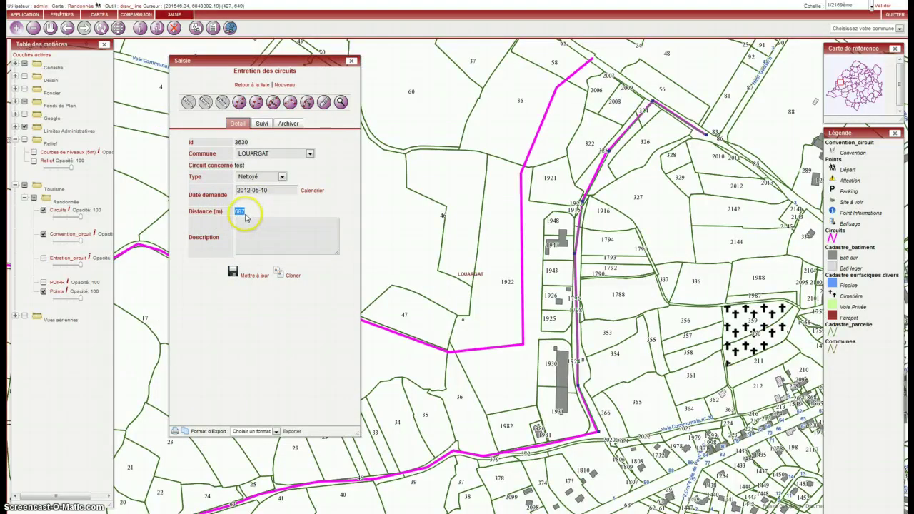
{"action": "left_click_drag", "start_coordinate": [185, 170], "coordinate": [224, 165]}
{"action": "left_click", "coordinate": [225, 165]}
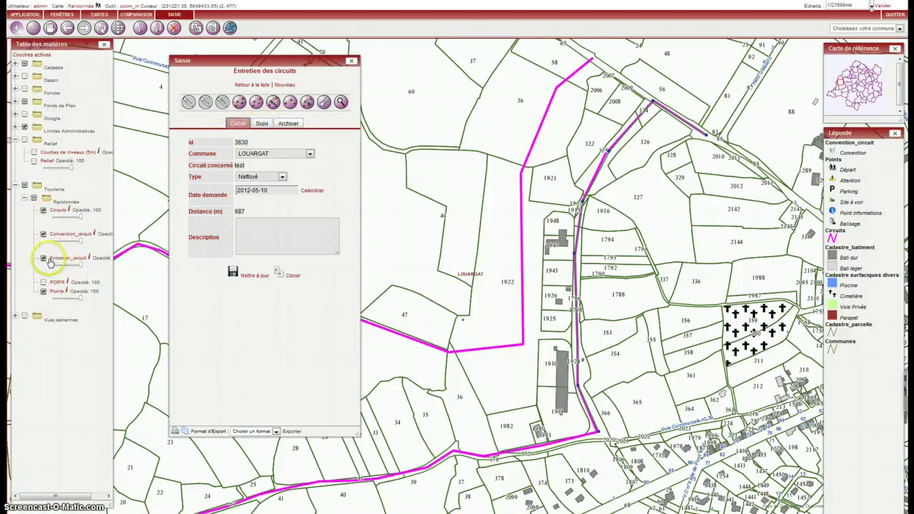
{"action": "left_click", "coordinate": [101, 27]}
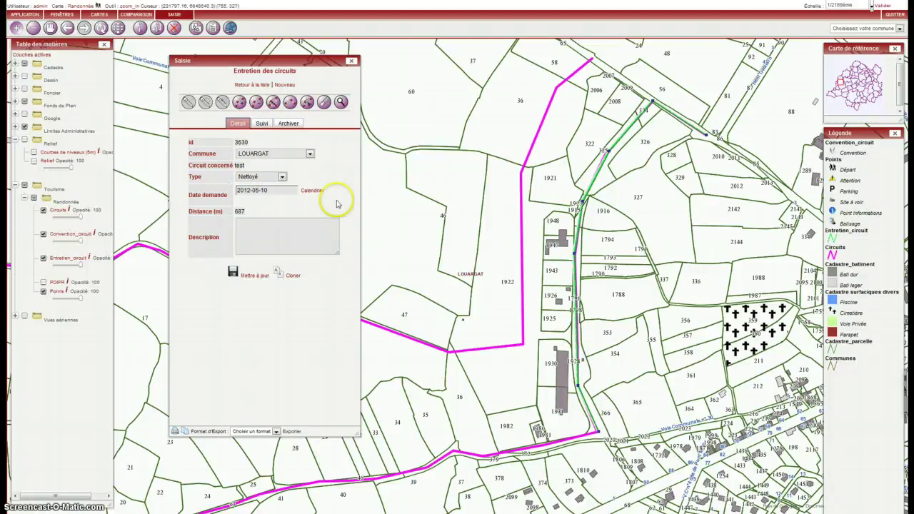
In the maintenance follow-up (Suivi), set the last completion date to 11 May 2012 and Nombre d'intervention to 2, and update the record
{"action": "left_click", "coordinate": [262, 124]}
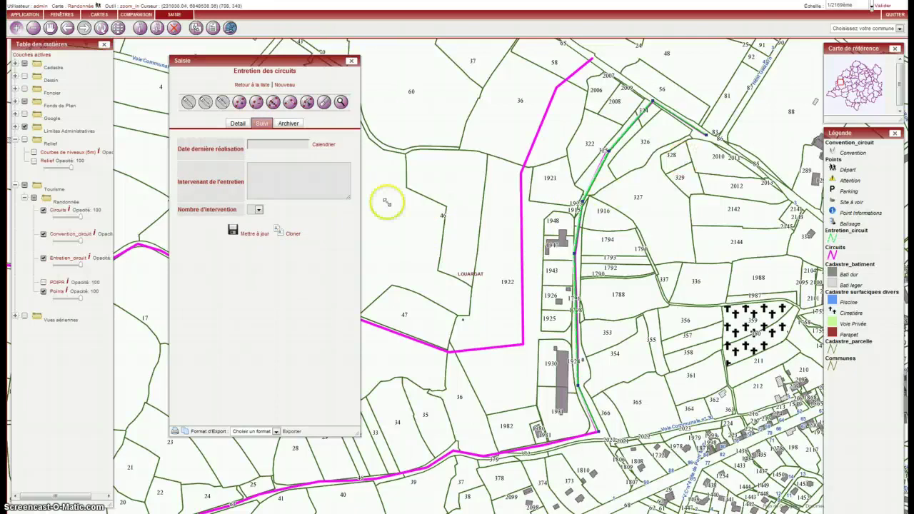
{"action": "left_click", "coordinate": [324, 144]}
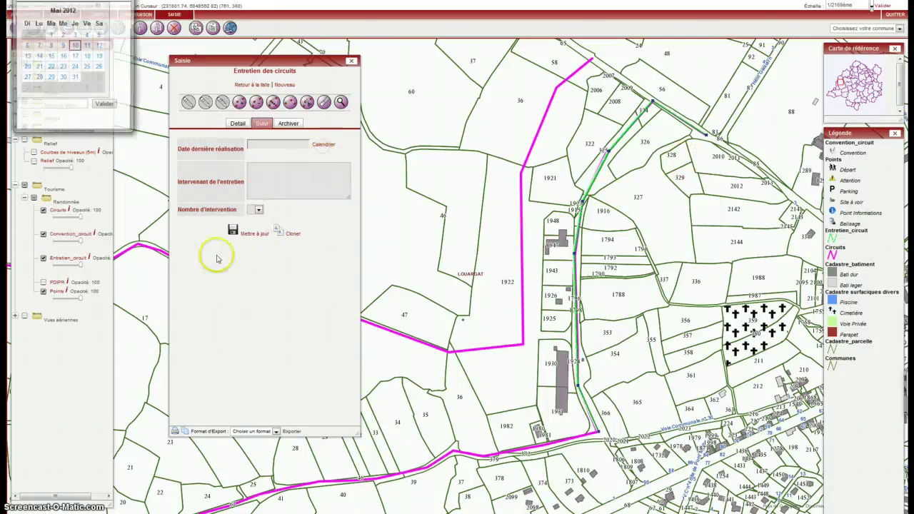
{"action": "left_click", "coordinate": [87, 46]}
{"action": "left_click", "coordinate": [105, 105]}
{"action": "left_click", "coordinate": [285, 198]}
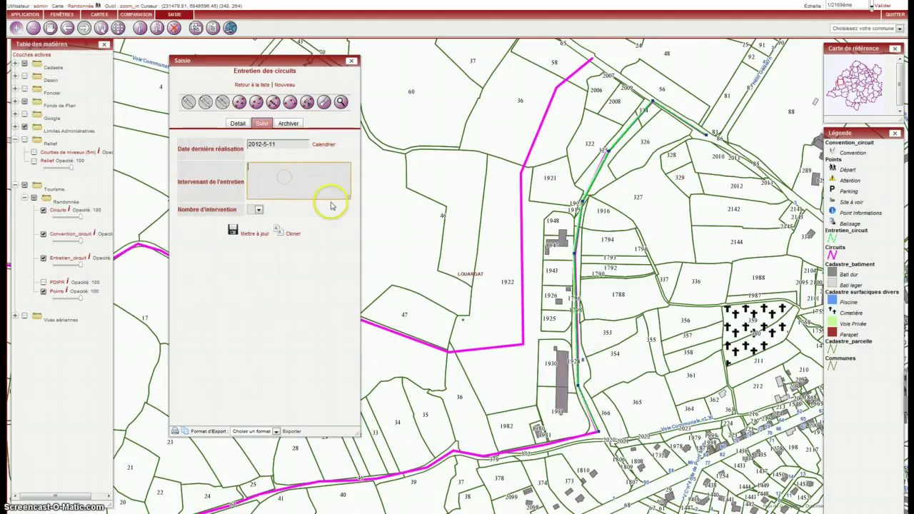
{"action": "left_click", "coordinate": [259, 210]}
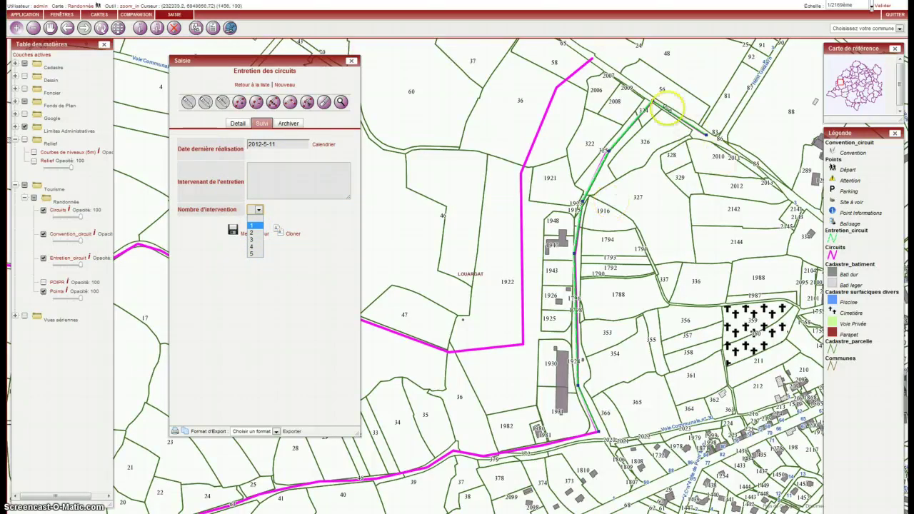
{"action": "left_click", "coordinate": [253, 232]}
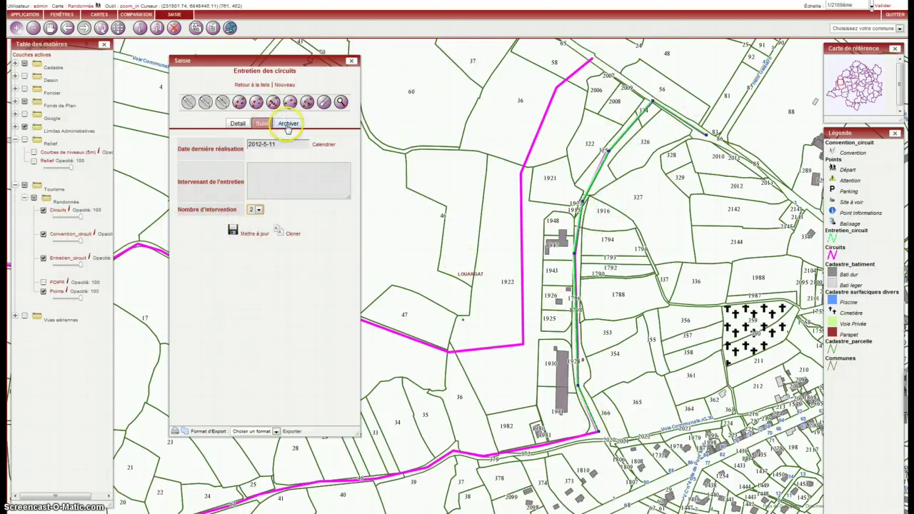
{"action": "left_click", "coordinate": [255, 233]}
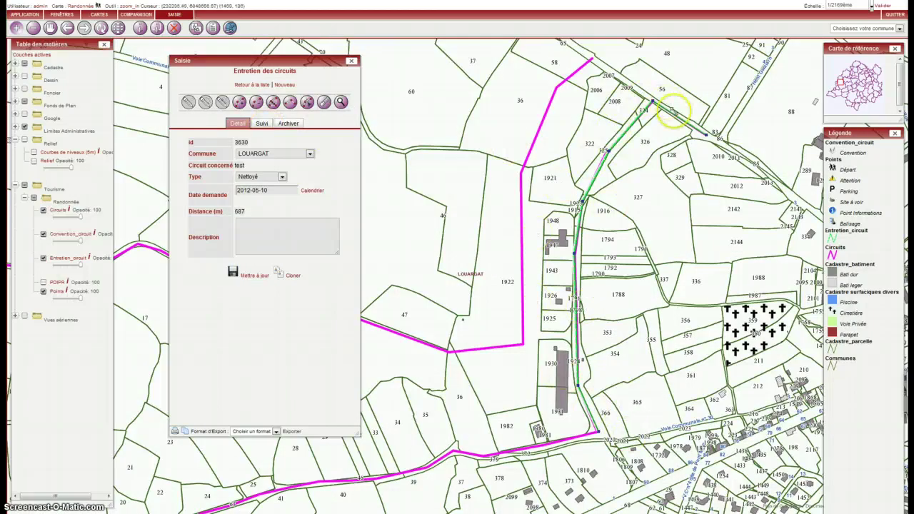
Set the maintenance record's Archiver option to Oui and update the record
{"action": "left_click", "coordinate": [287, 123]}
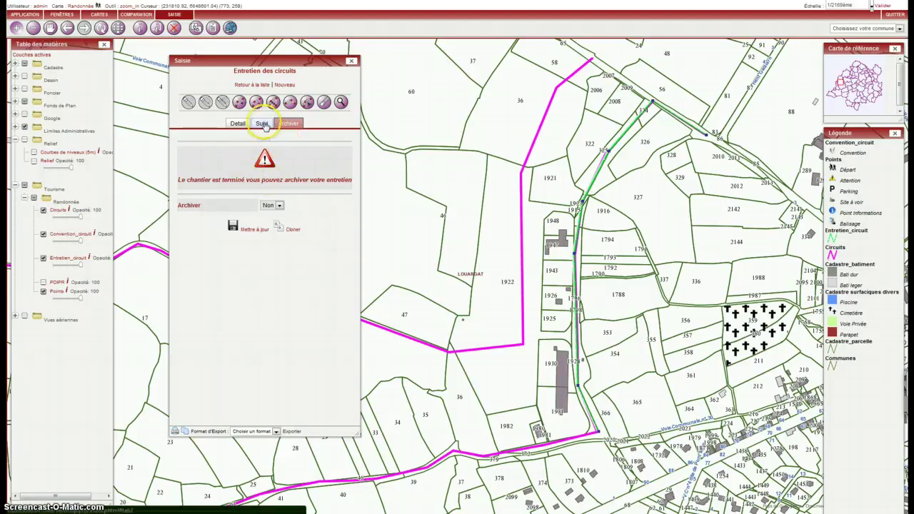
{"action": "left_click", "coordinate": [275, 205]}
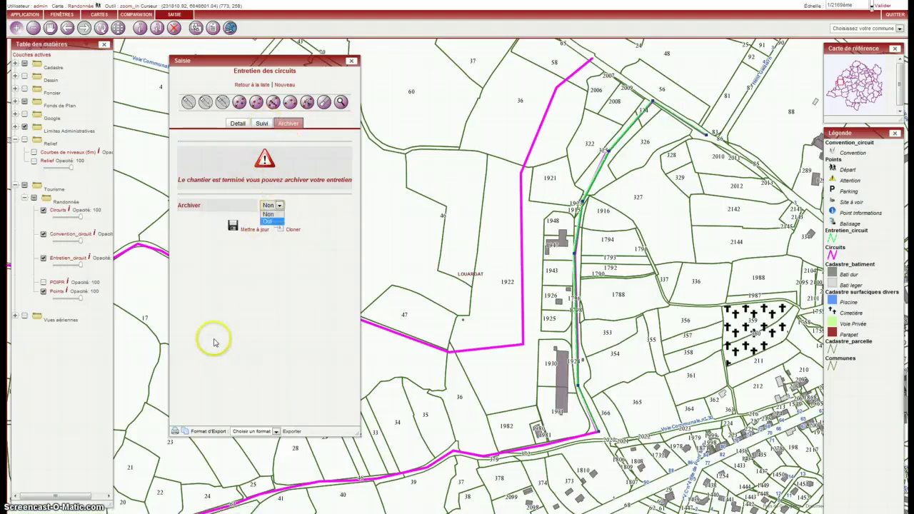
{"action": "left_click", "coordinate": [263, 230]}
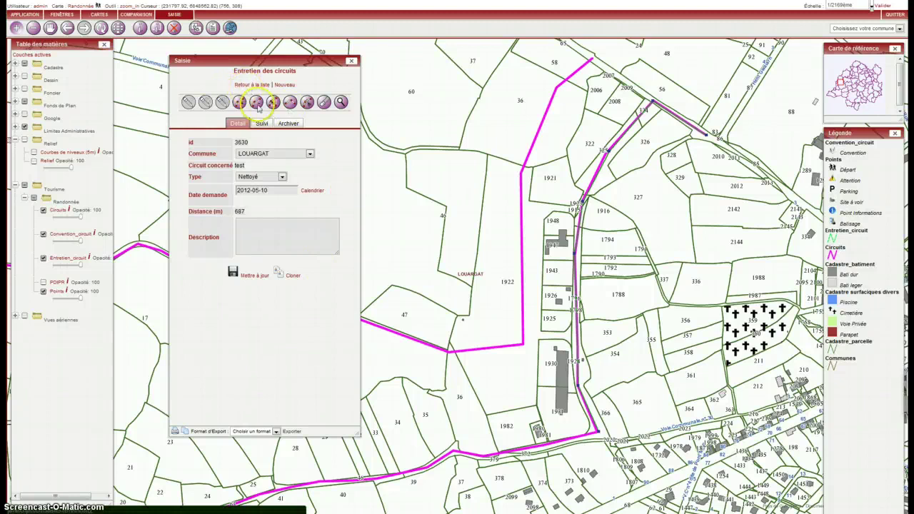
Return to the maintenance list, widen it to show all columns, and view the LOUARGAT record's detail sheet
{"action": "left_click", "coordinate": [250, 86]}
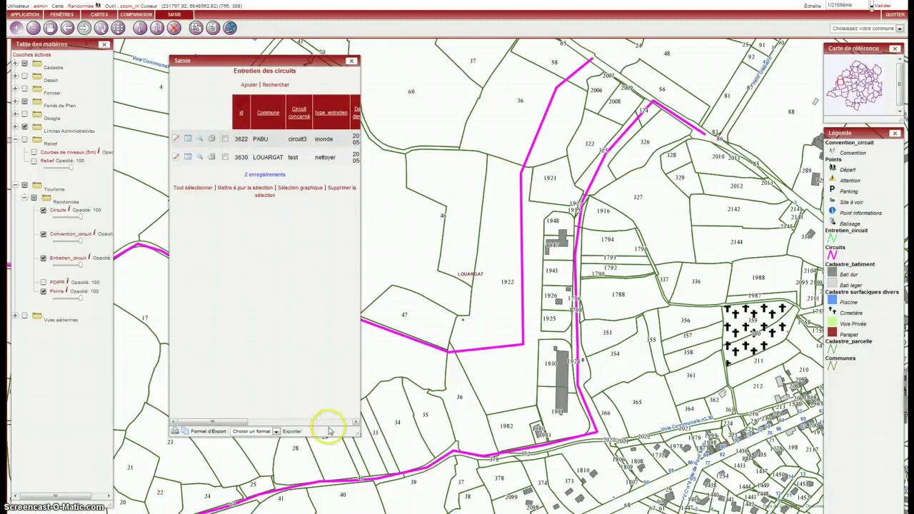
{"action": "left_click_drag", "start_coordinate": [377, 426], "coordinate": [723, 292]}
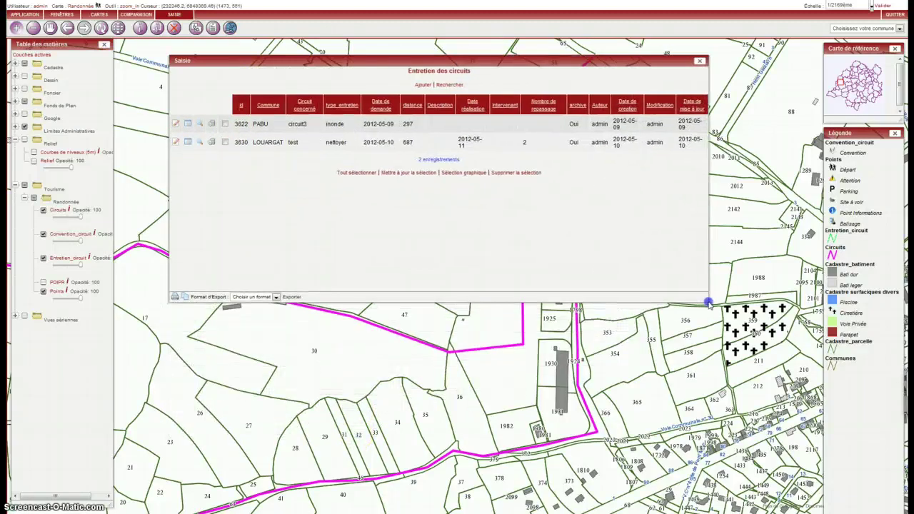
{"action": "left_click", "coordinate": [188, 145]}
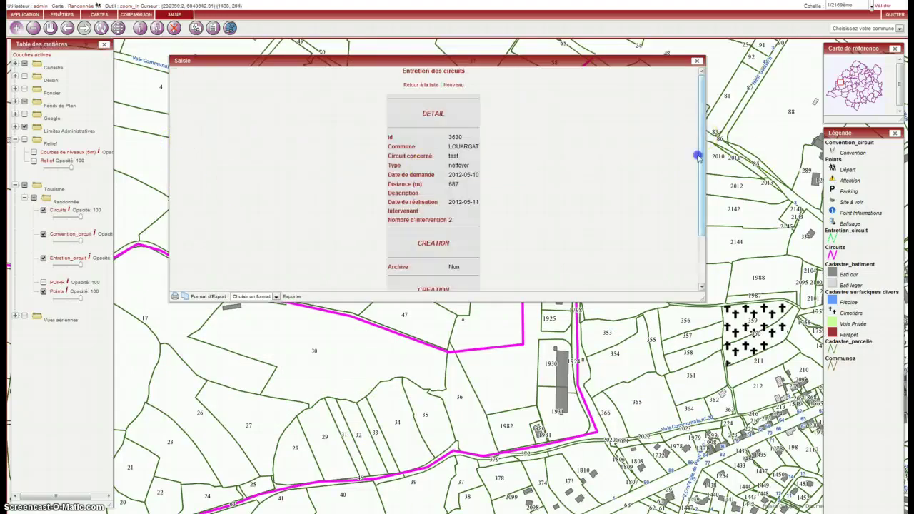
{"action": "left_click_drag", "start_coordinate": [699, 156], "coordinate": [697, 135]}
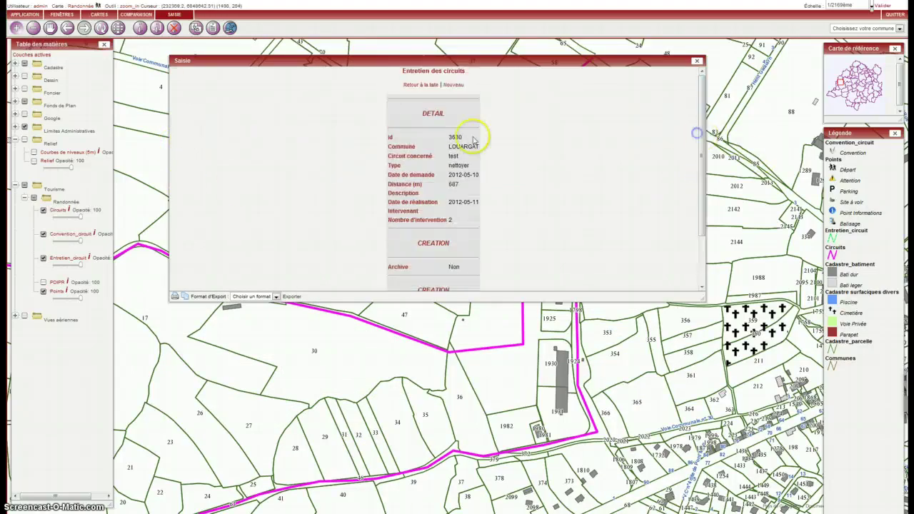
{"action": "left_click", "coordinate": [418, 86]}
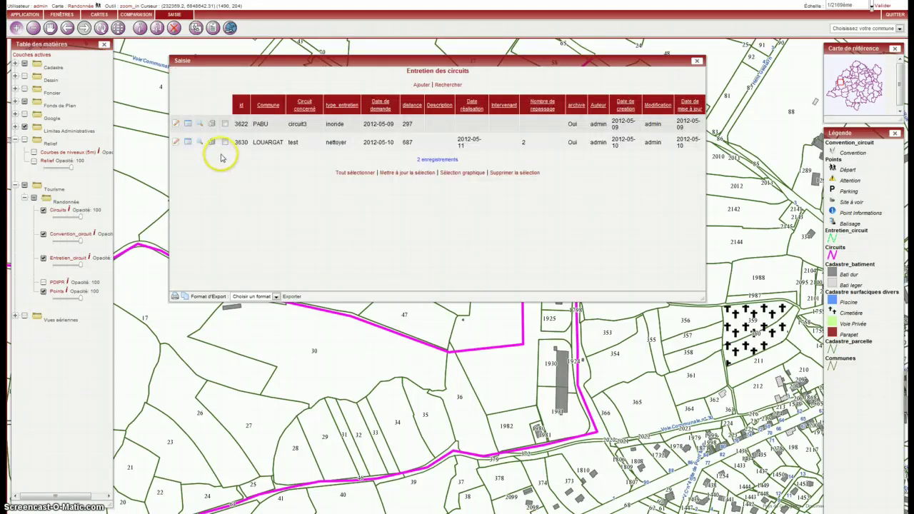
Reopen the LOUARGAT maintenance record for editing, set Archiver to Non and update the record
{"action": "left_click", "coordinate": [175, 144]}
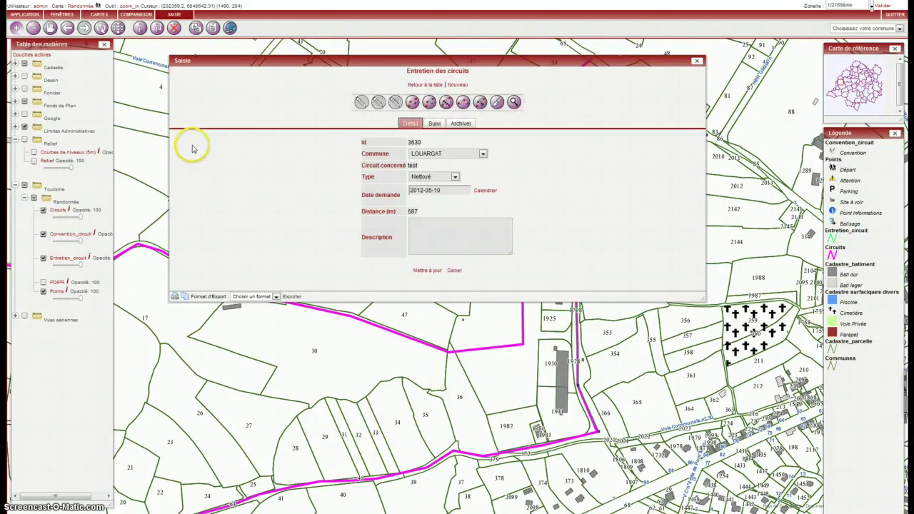
{"action": "left_click", "coordinate": [462, 124]}
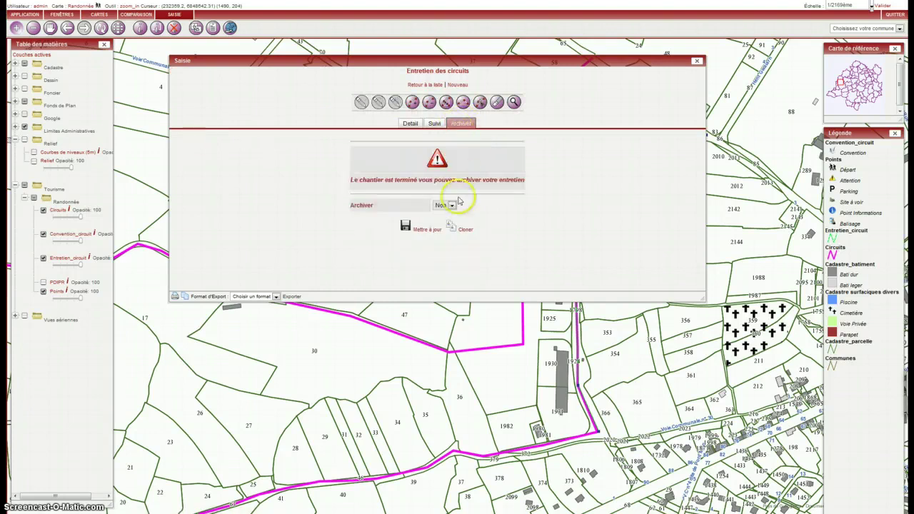
{"action": "left_click", "coordinate": [447, 223]}
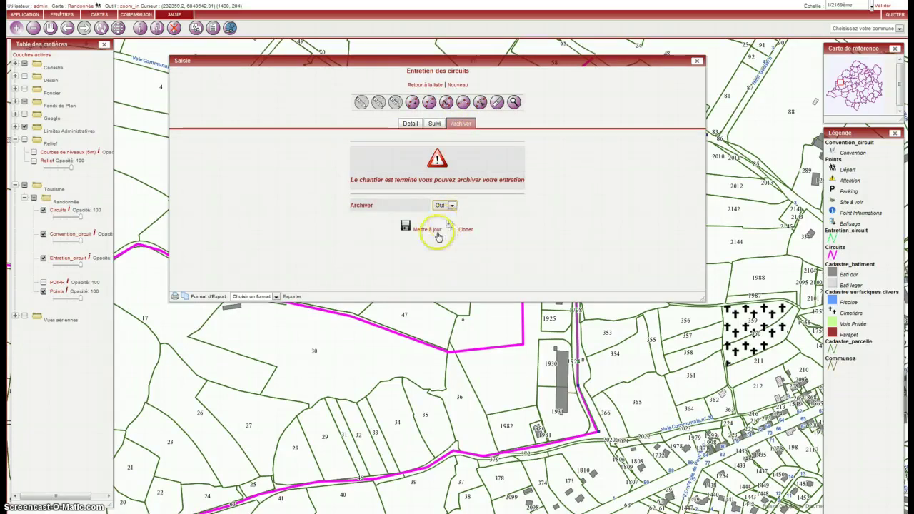
{"action": "left_click", "coordinate": [452, 206]}
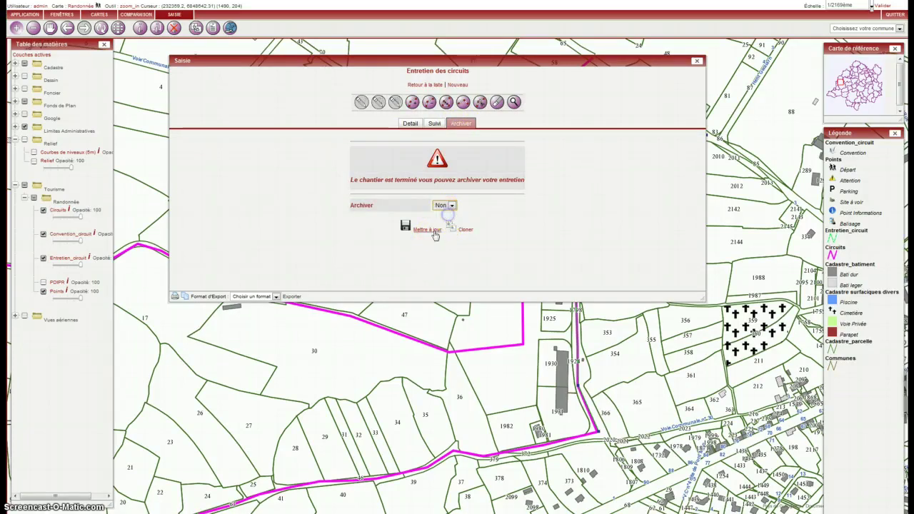
{"action": "left_click", "coordinate": [433, 234]}
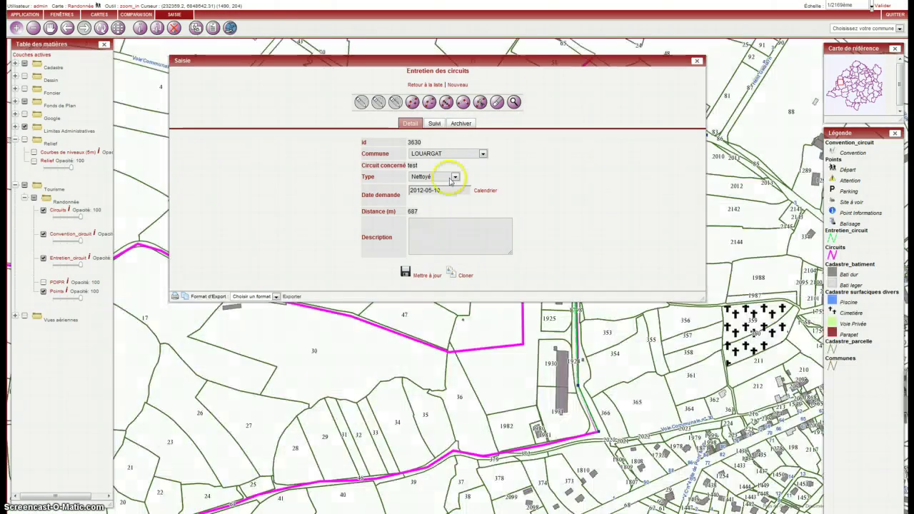
Shrink the maintenance form, move it clear of the drawn section, and return to the maintenance list
{"action": "left_click_drag", "start_coordinate": [677, 306], "coordinate": [390, 346]}
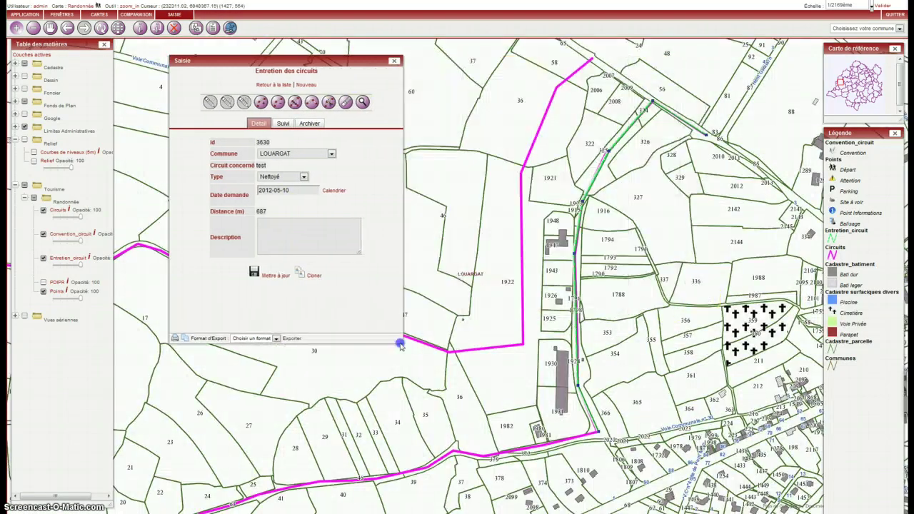
{"action": "left_click_drag", "start_coordinate": [296, 63], "coordinate": [164, 90]}
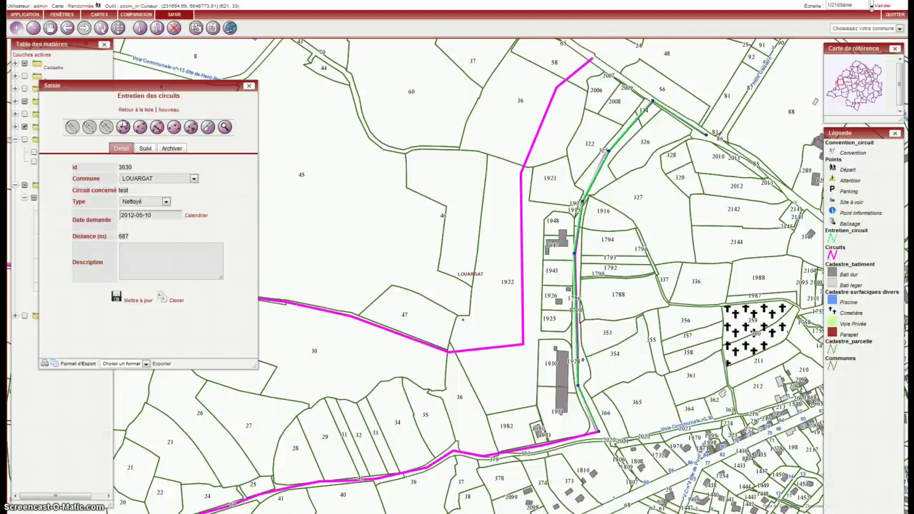
{"action": "left_click", "coordinate": [137, 110]}
Add a circuit convention at a point on parcel 324, set its Convention status to Valide and create the record
{"action": "left_click", "coordinate": [174, 16]}
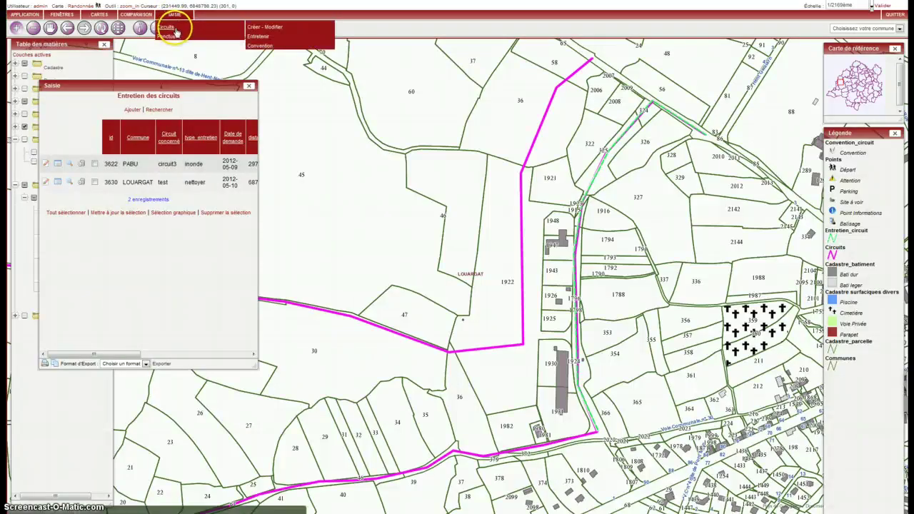
{"action": "left_click", "coordinate": [255, 33]}
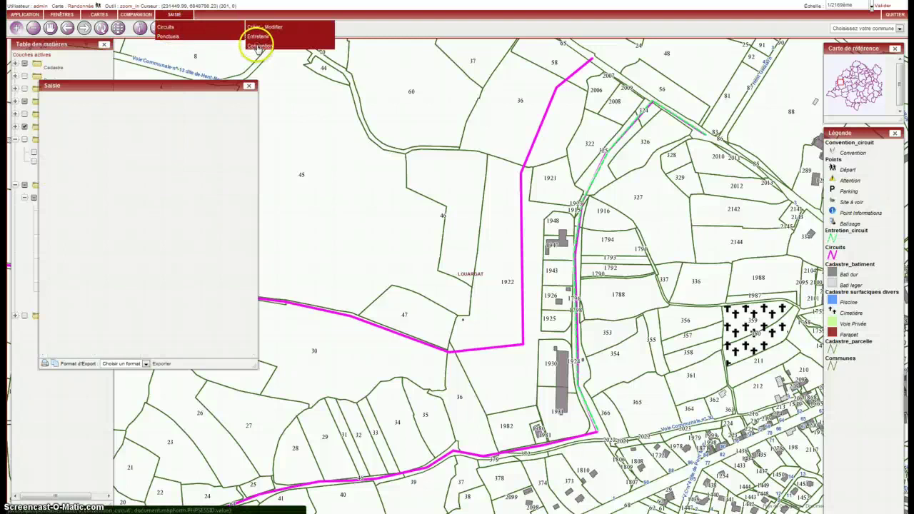
{"action": "left_click", "coordinate": [130, 112]}
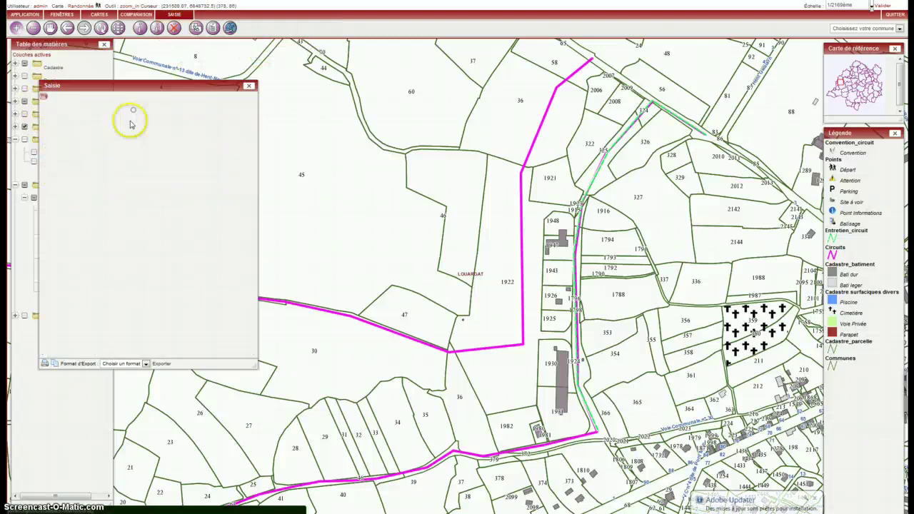
{"action": "left_click", "coordinate": [72, 126]}
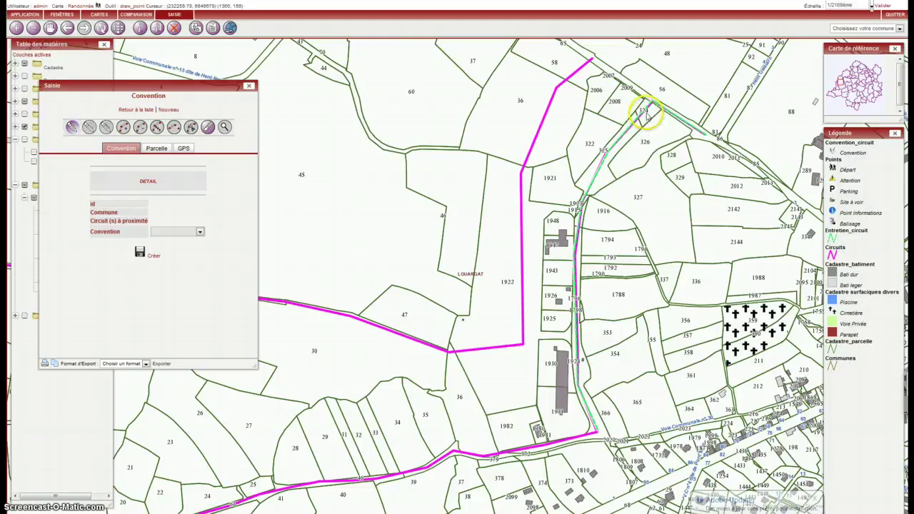
{"action": "left_click", "coordinate": [647, 109]}
{"action": "left_click", "coordinate": [167, 230]}
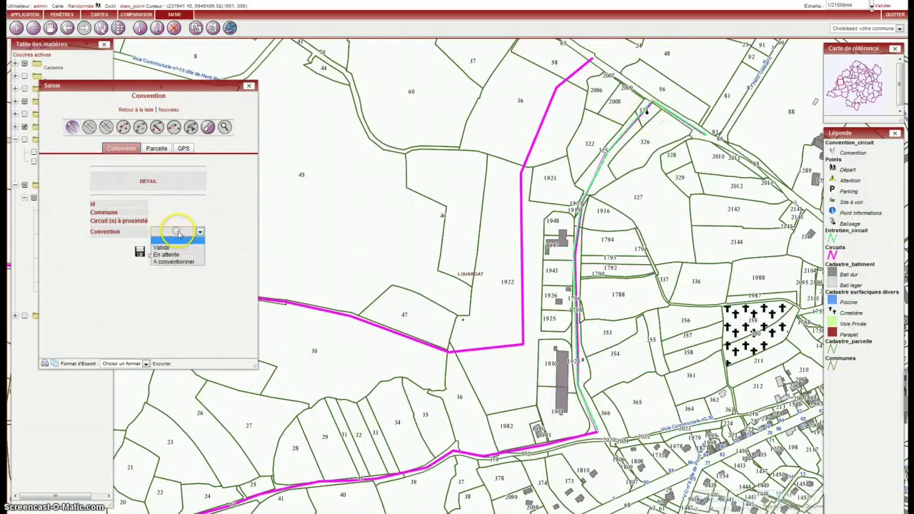
{"action": "left_click", "coordinate": [182, 248]}
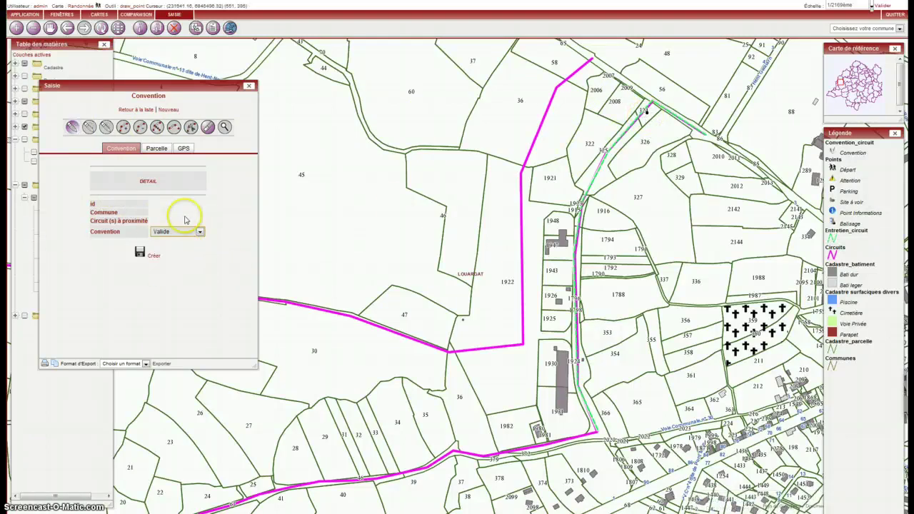
{"action": "left_click", "coordinate": [153, 259]}
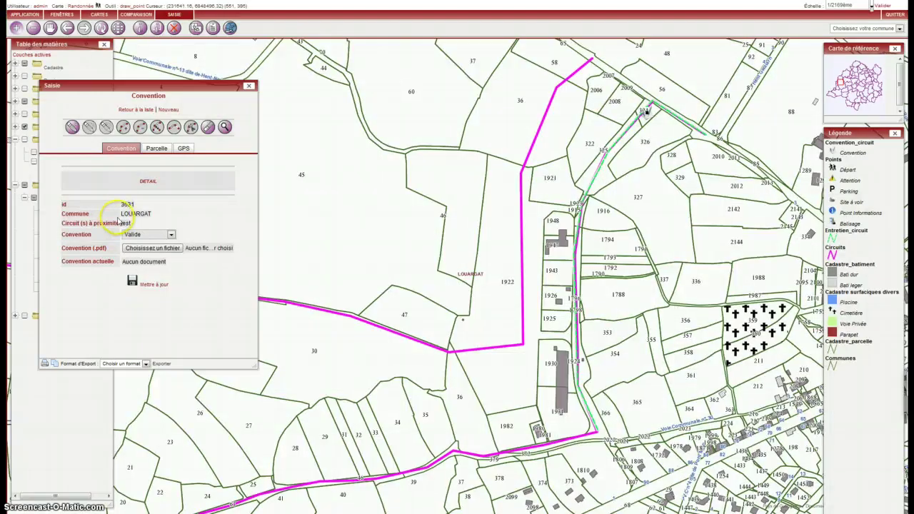
Check the new convention's commune and nearby circuit, attach the file 17440_oa.pdf as its convention document and update the record
{"action": "left_click_drag", "start_coordinate": [119, 214], "coordinate": [150, 214]}
{"action": "left_click", "coordinate": [136, 230]}
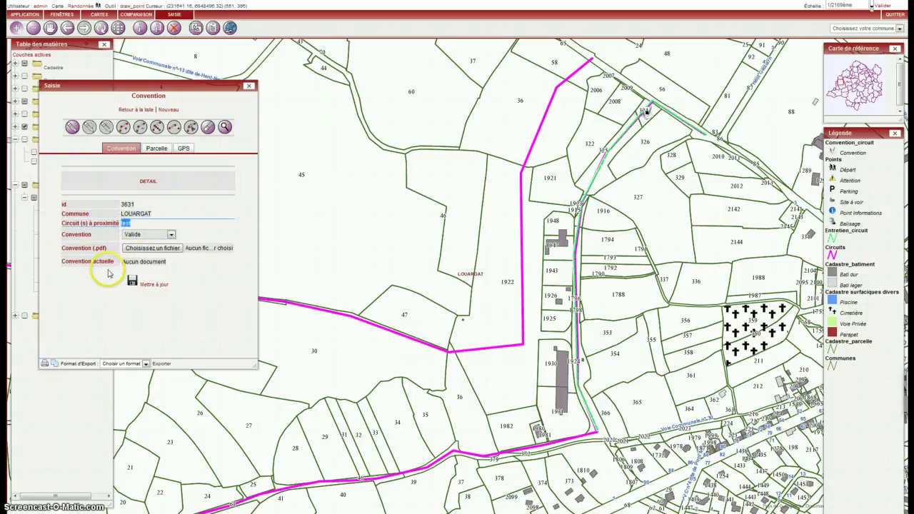
{"action": "left_click", "coordinate": [179, 216]}
{"action": "left_click", "coordinate": [163, 250]}
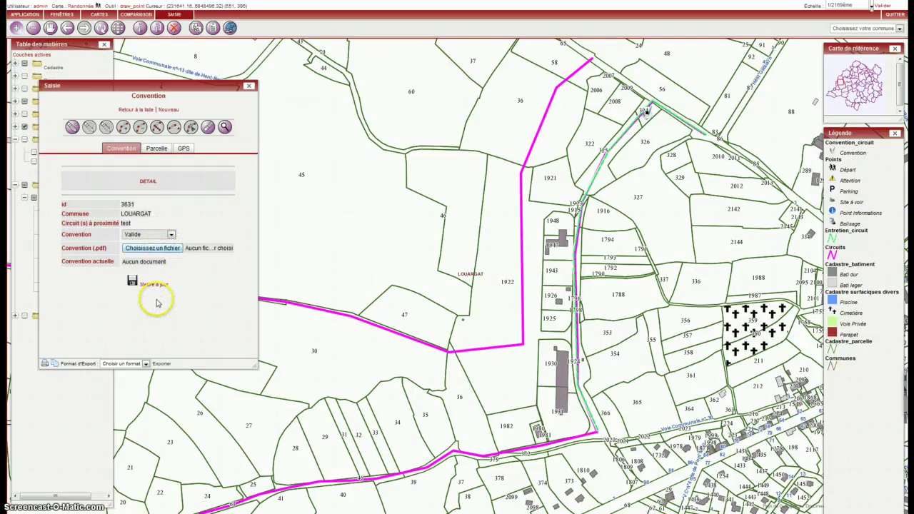
{"action": "left_click", "coordinate": [172, 35]}
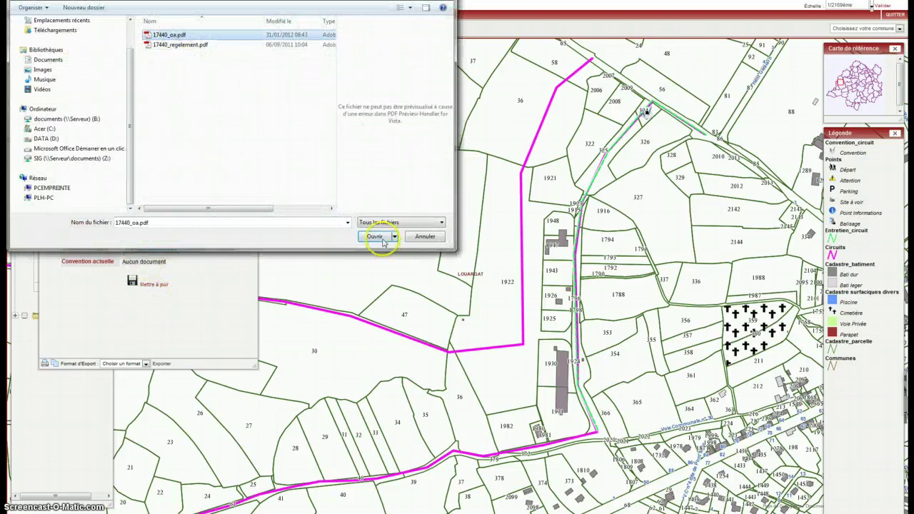
{"action": "left_click", "coordinate": [377, 236]}
{"action": "left_click", "coordinate": [156, 284]}
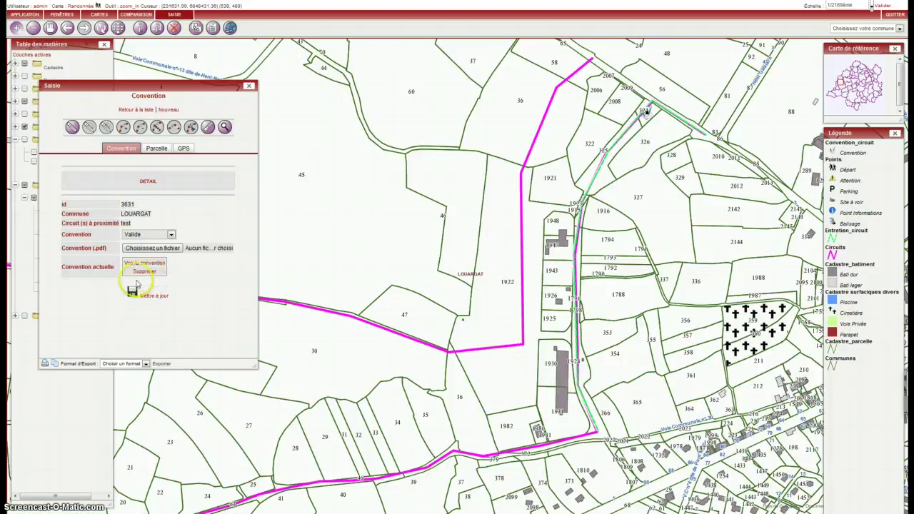
Examine the convention's parcel and current owner details and its GPS coordinates, and return to the convention list
{"action": "left_click", "coordinate": [156, 148]}
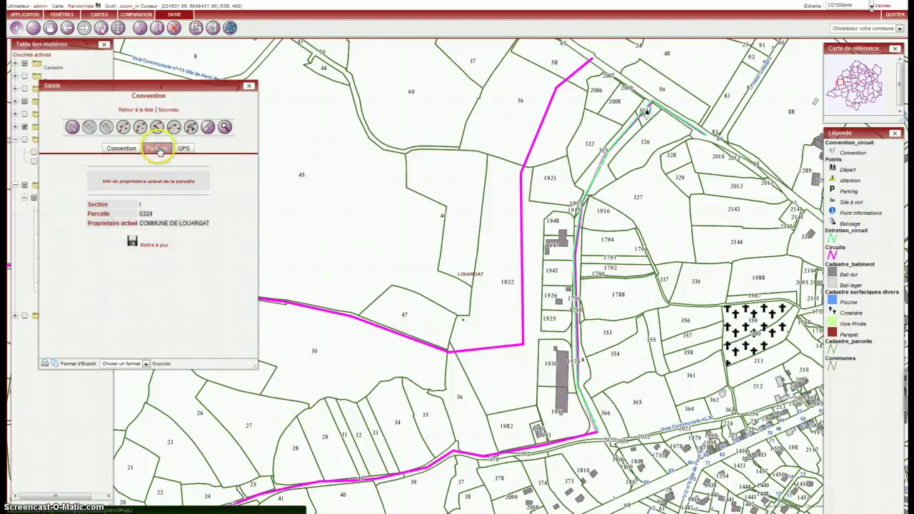
{"action": "left_click", "coordinate": [122, 148]}
{"action": "left_click", "coordinate": [157, 148]}
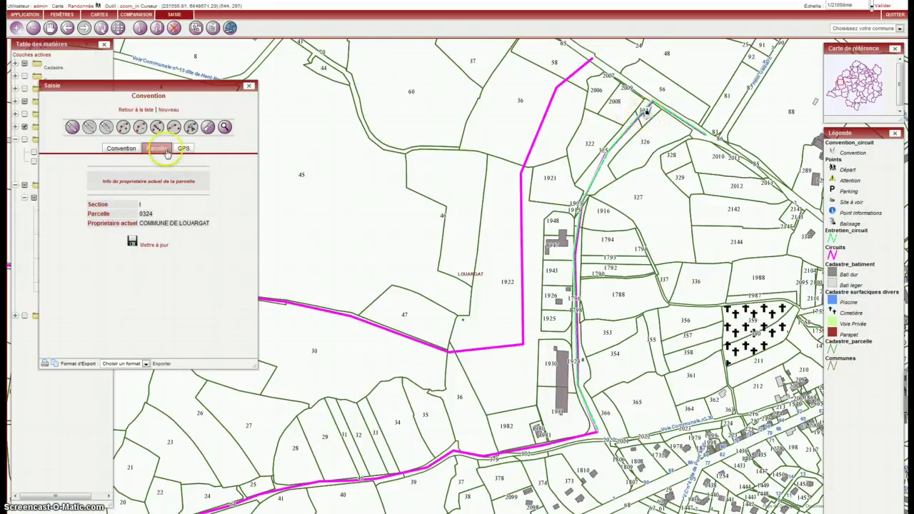
{"action": "left_click_drag", "start_coordinate": [140, 223], "coordinate": [165, 223]}
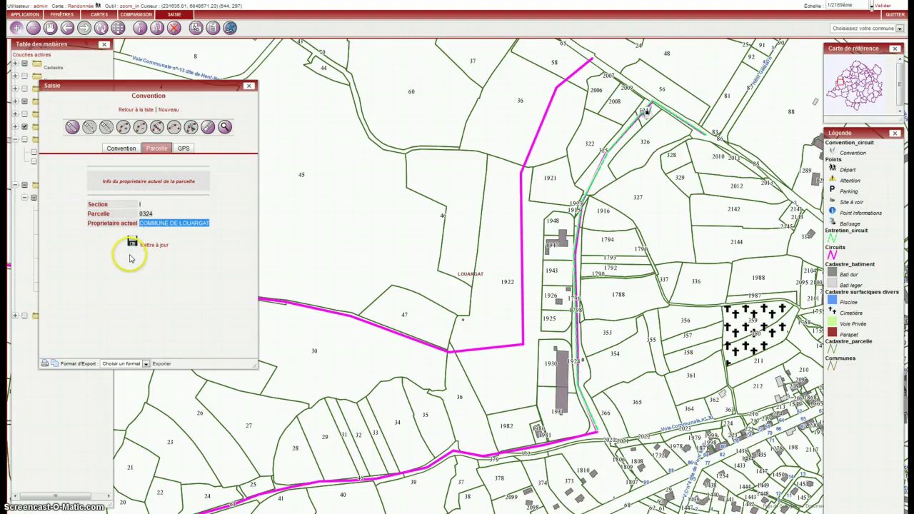
{"action": "left_click", "coordinate": [183, 149]}
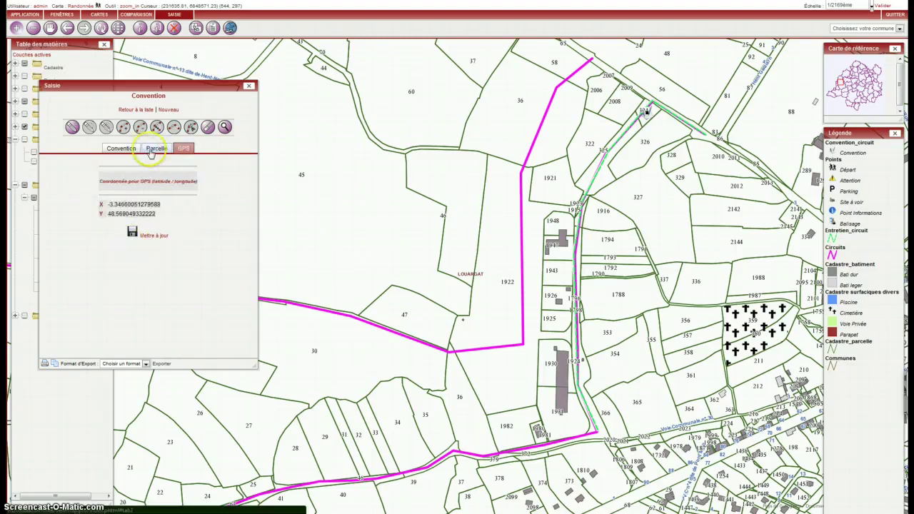
{"action": "left_click", "coordinate": [120, 148]}
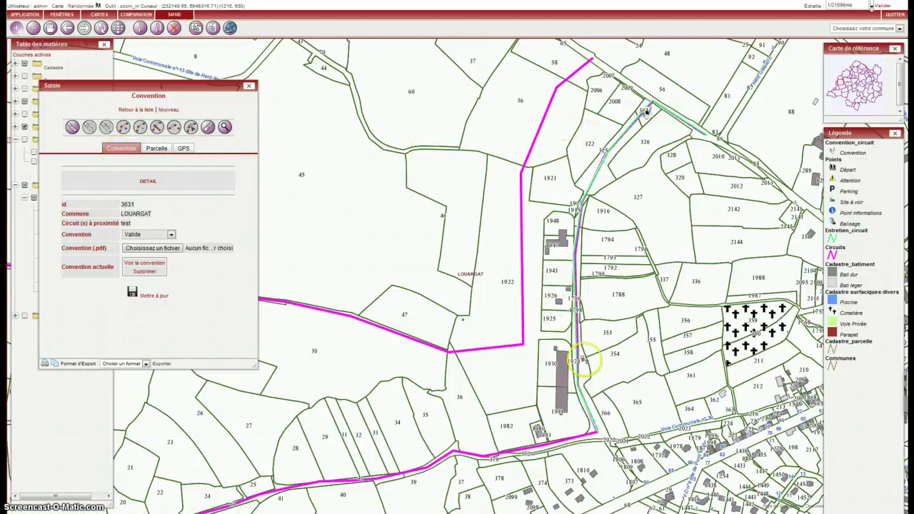
{"action": "left_click", "coordinate": [156, 149]}
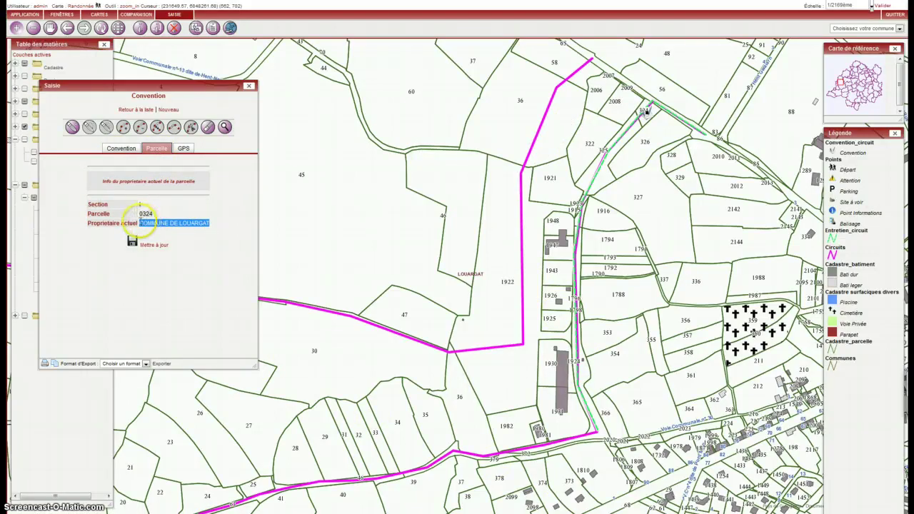
{"action": "left_click", "coordinate": [141, 223]}
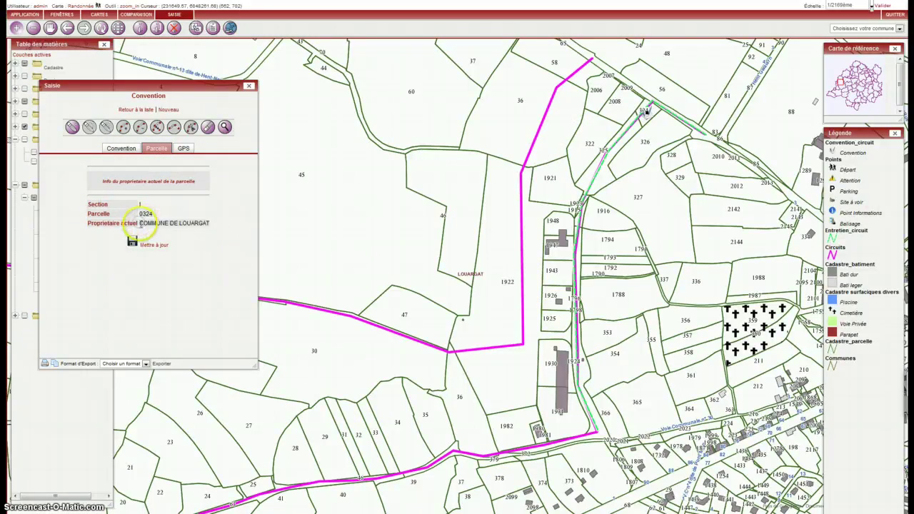
{"action": "left_click", "coordinate": [183, 148]}
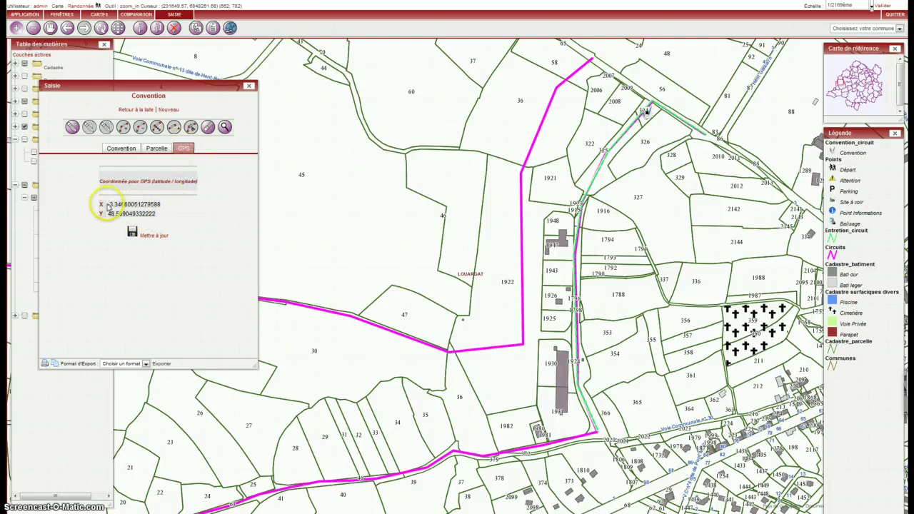
{"action": "left_click_drag", "start_coordinate": [107, 214], "coordinate": [106, 205]}
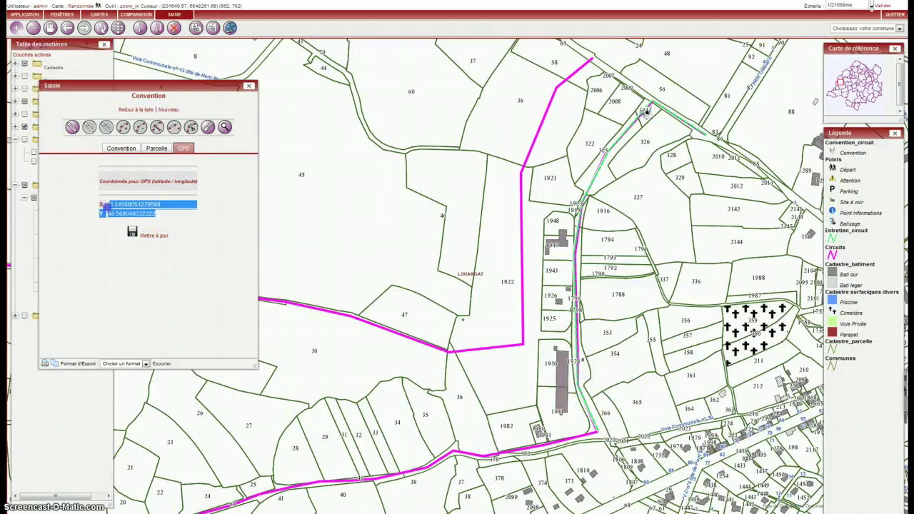
{"action": "left_click", "coordinate": [179, 225]}
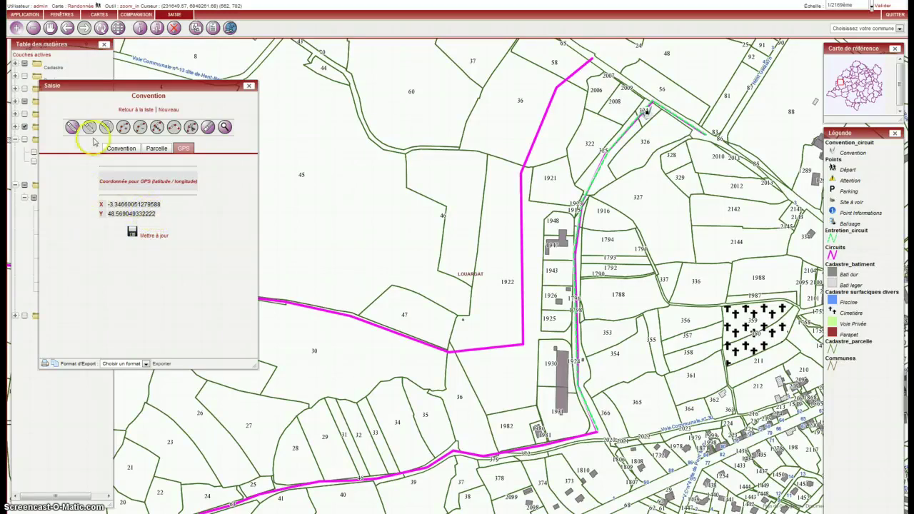
{"action": "left_click", "coordinate": [157, 148]}
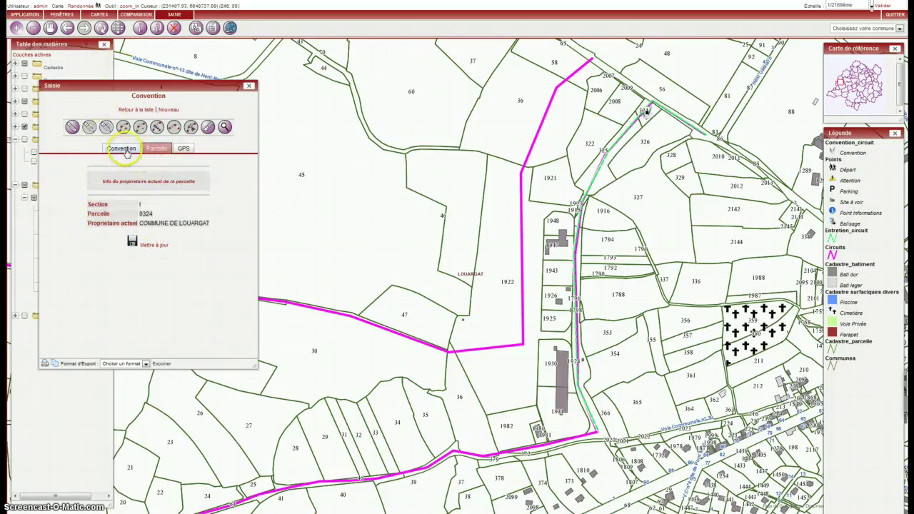
{"action": "left_click", "coordinate": [118, 149]}
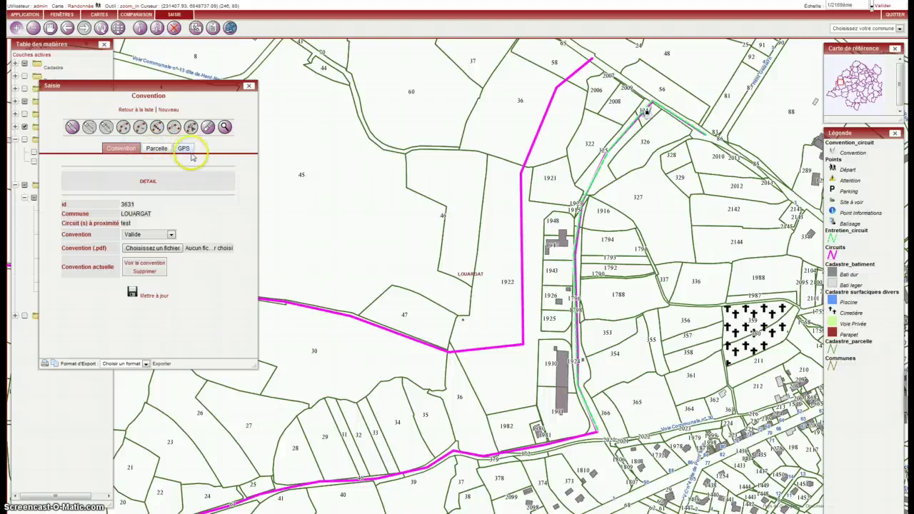
{"action": "left_click", "coordinate": [140, 111]}
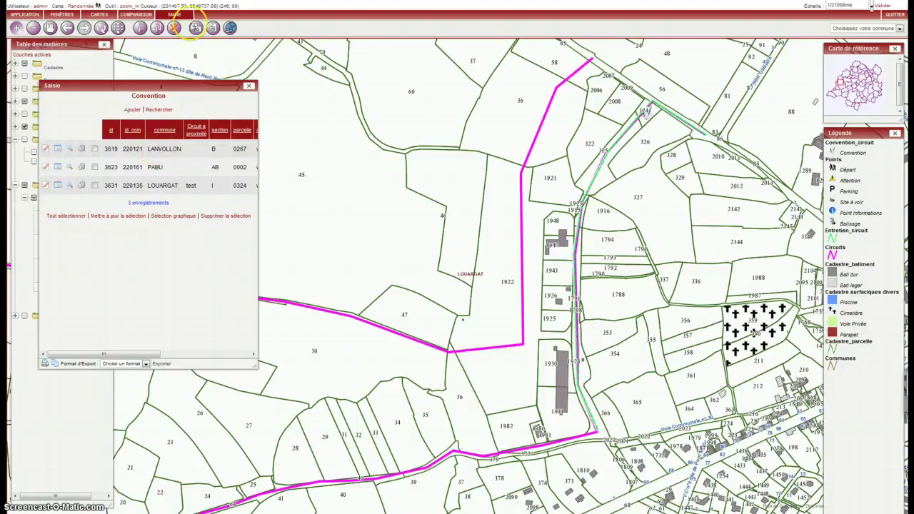
Add a point of type Départ at the east end of the green maintenance line, beside parcel 83, and create it
{"action": "left_click", "coordinate": [174, 14]}
{"action": "mouse_move", "coordinate": [171, 37]}
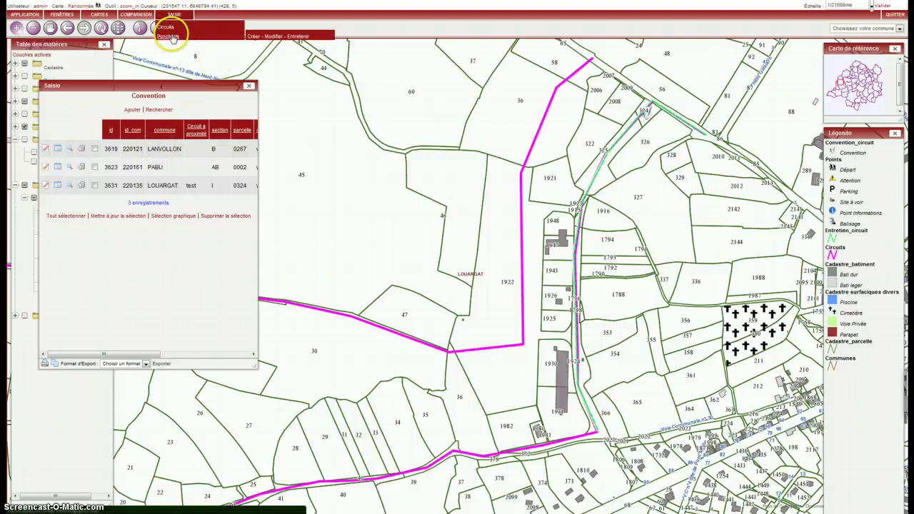
{"action": "left_click", "coordinate": [262, 37]}
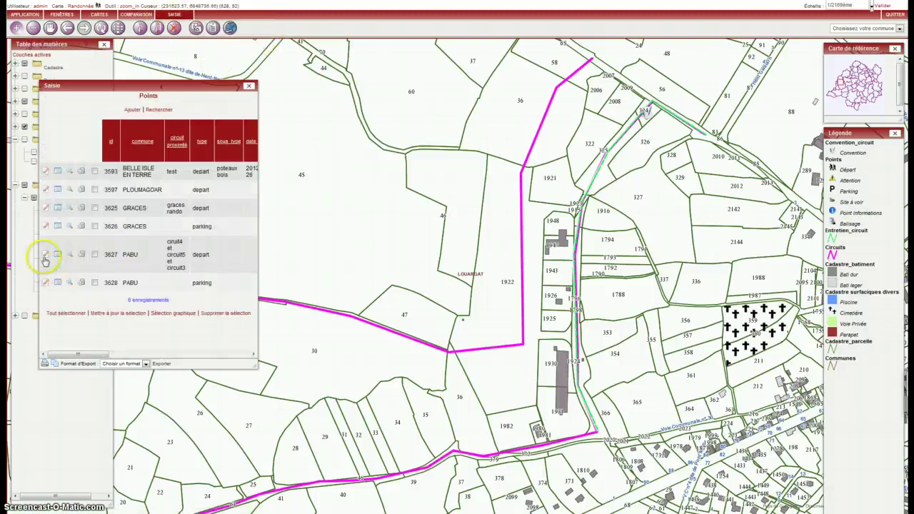
{"action": "left_click", "coordinate": [127, 110]}
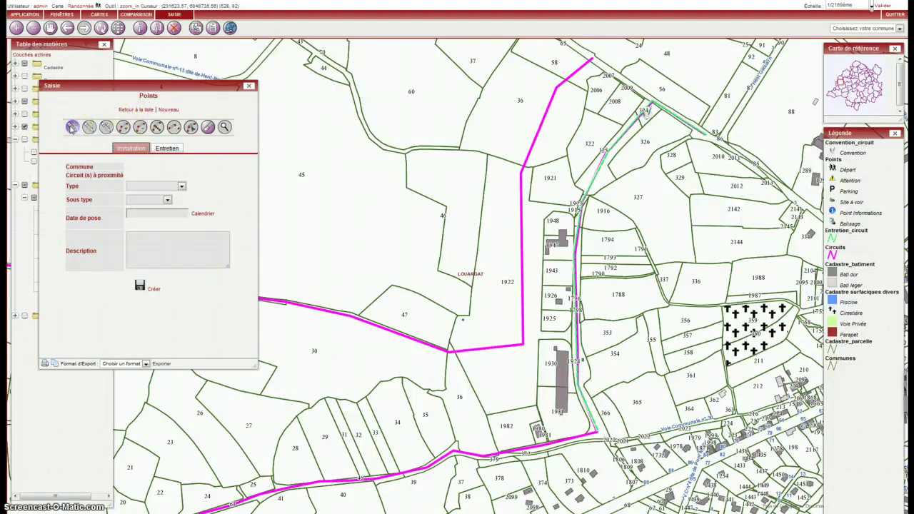
{"action": "left_click", "coordinate": [73, 127]}
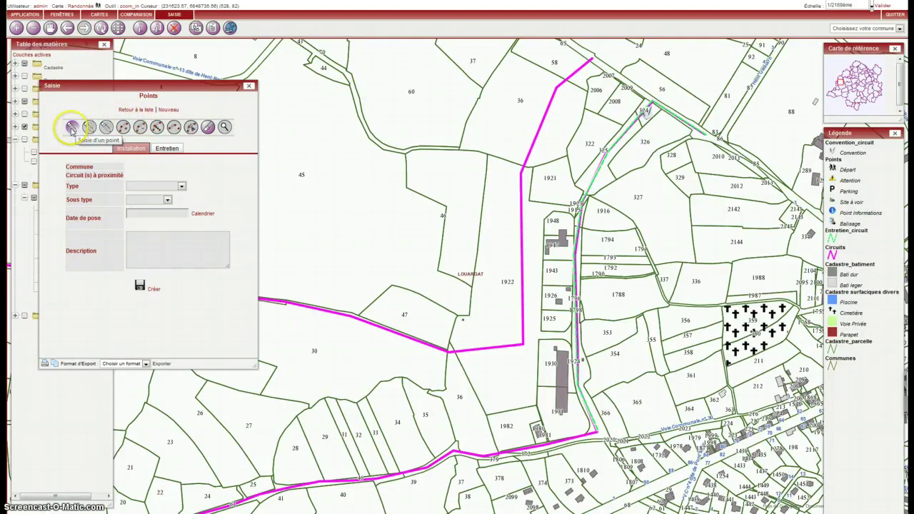
{"action": "left_click", "coordinate": [706, 133]}
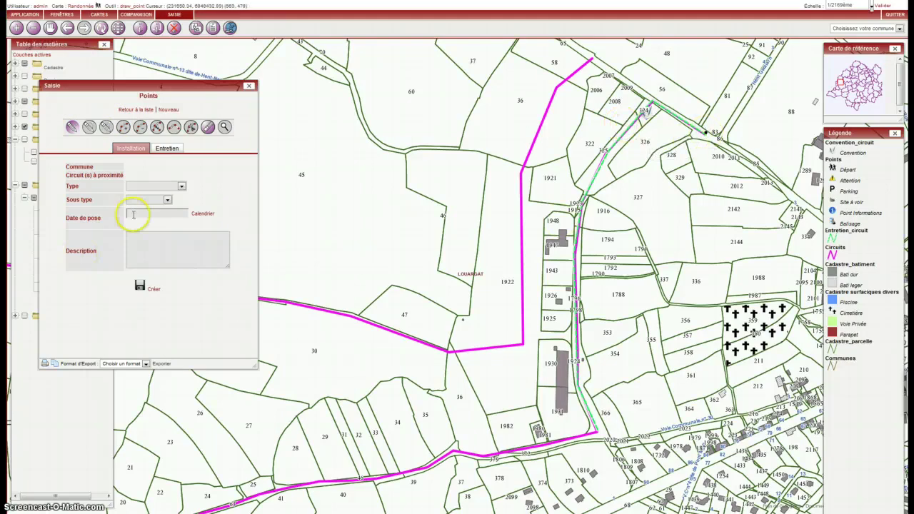
{"action": "left_click", "coordinate": [159, 188]}
{"action": "left_click", "coordinate": [145, 200]}
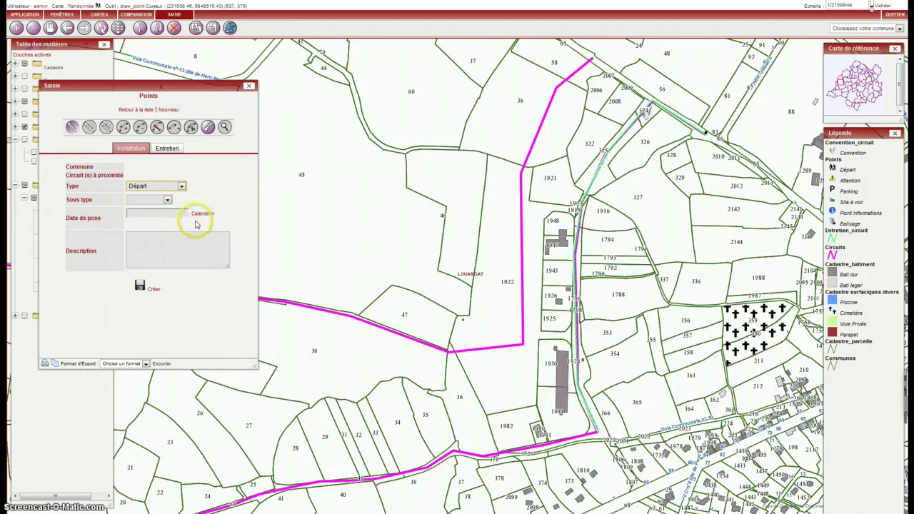
{"action": "left_click", "coordinate": [153, 288]}
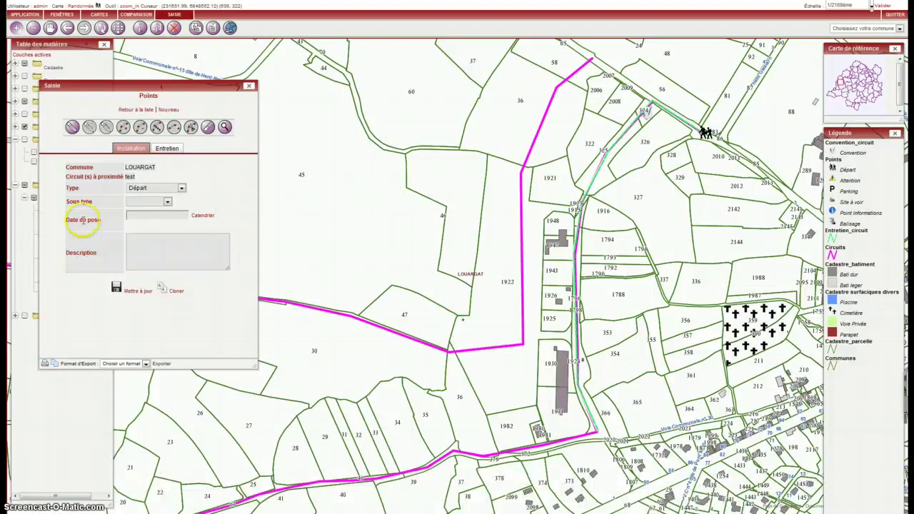
Create a new point of type Parking with sub-type routier near parcel 2143
{"action": "left_click", "coordinate": [169, 110]}
{"action": "left_click", "coordinate": [71, 128]}
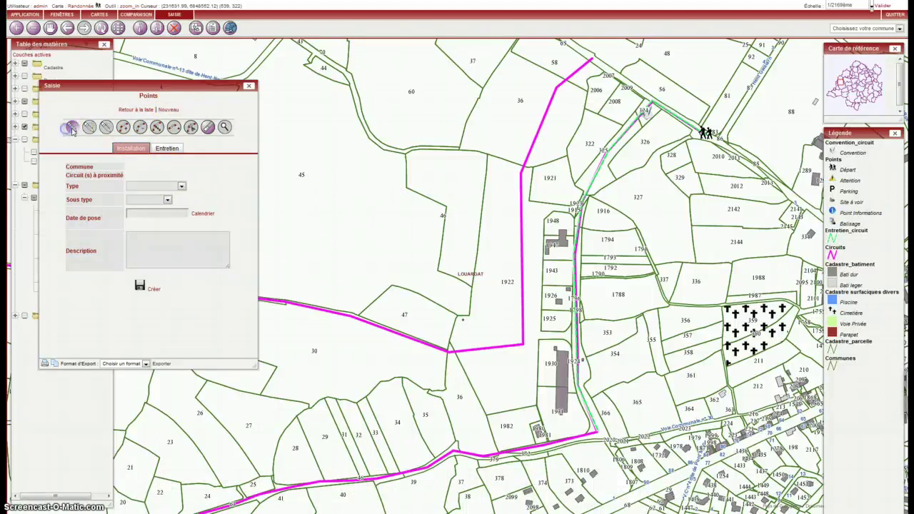
{"action": "left_click", "coordinate": [154, 188]}
{"action": "left_click", "coordinate": [150, 209]}
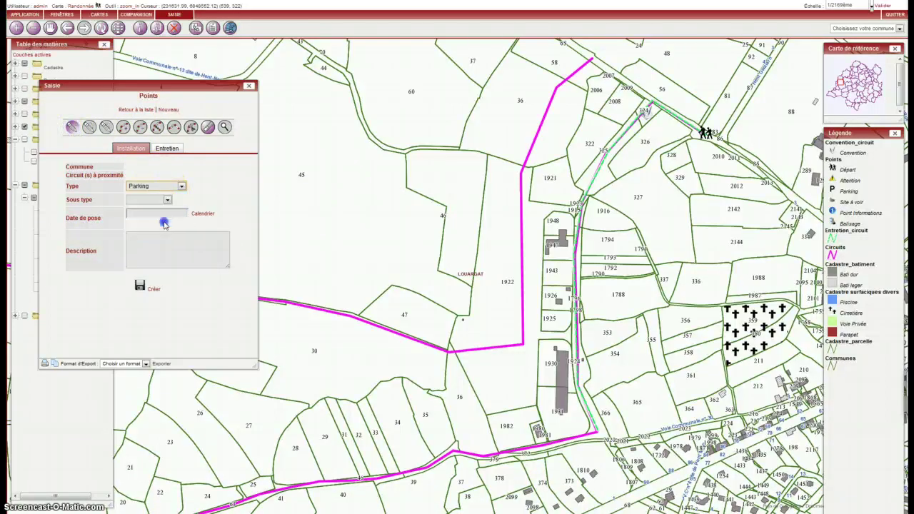
{"action": "left_click", "coordinate": [167, 202]}
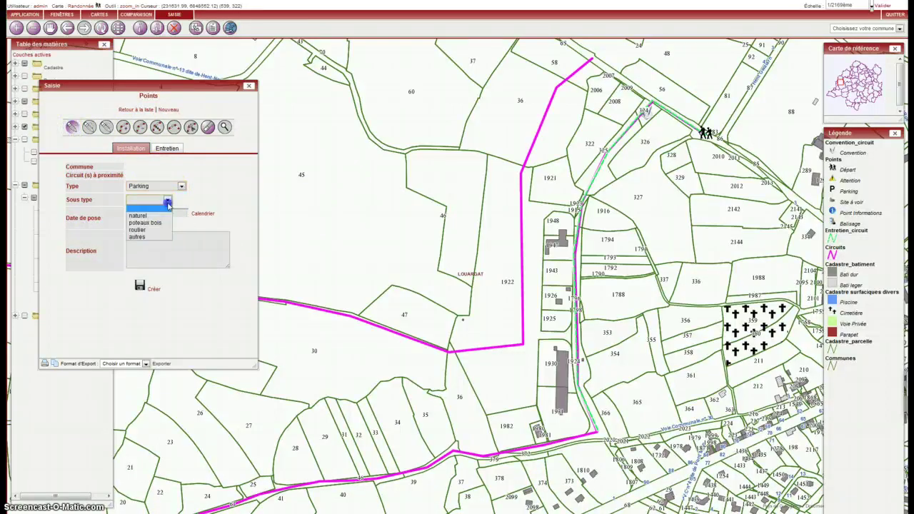
{"action": "left_click", "coordinate": [143, 230]}
{"action": "left_click", "coordinate": [471, 220]}
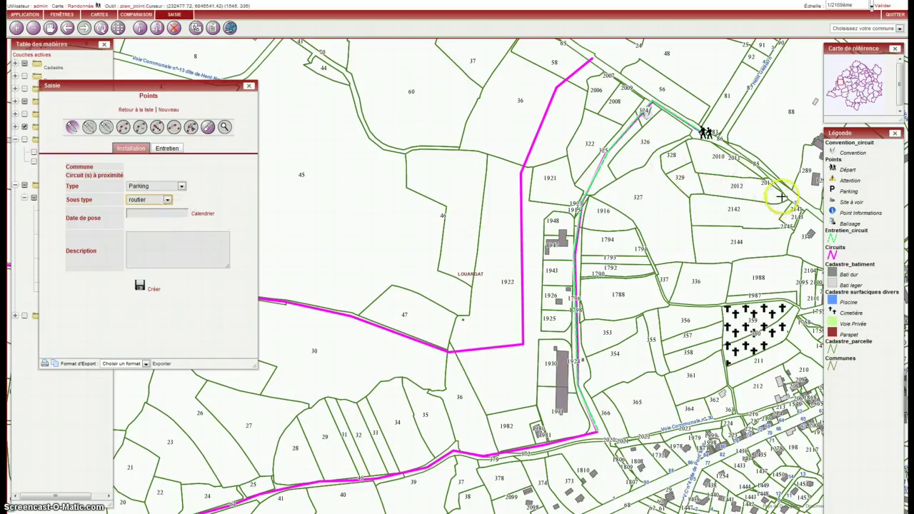
{"action": "left_click", "coordinate": [153, 289]}
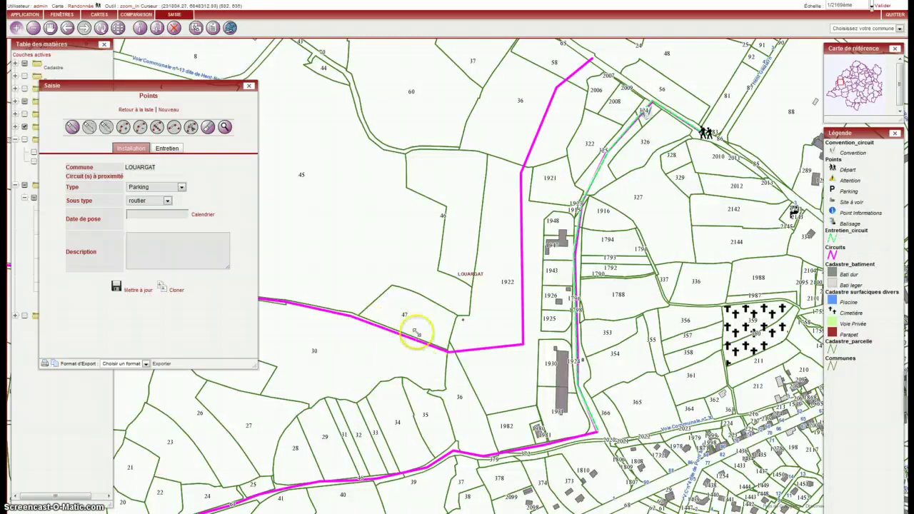
Start a new point on the magenta circuit line at the edge of parcel 47 and open its type choices
{"action": "left_click", "coordinate": [169, 109]}
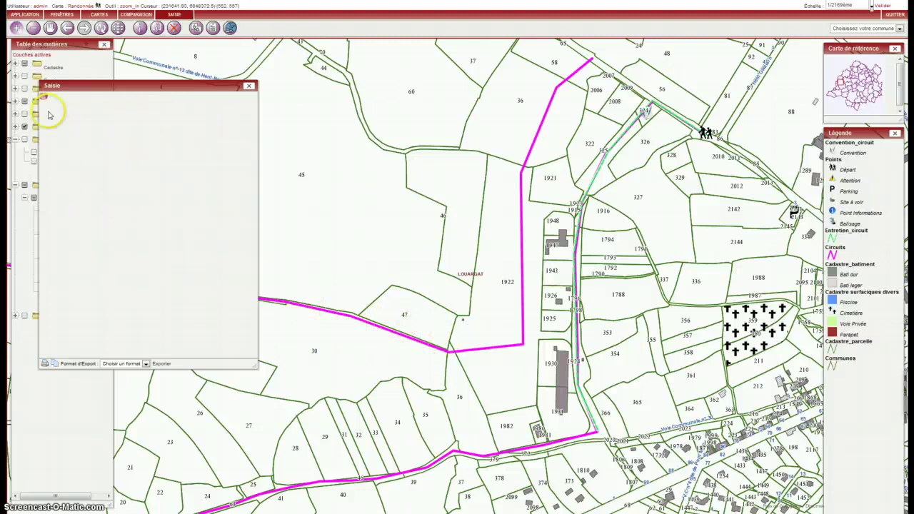
{"action": "left_click", "coordinate": [72, 128]}
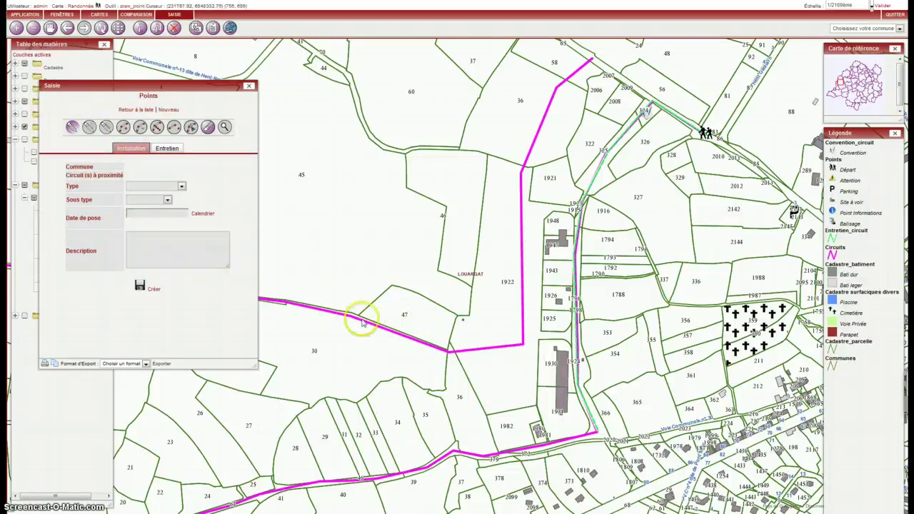
{"action": "left_click", "coordinate": [159, 187]}
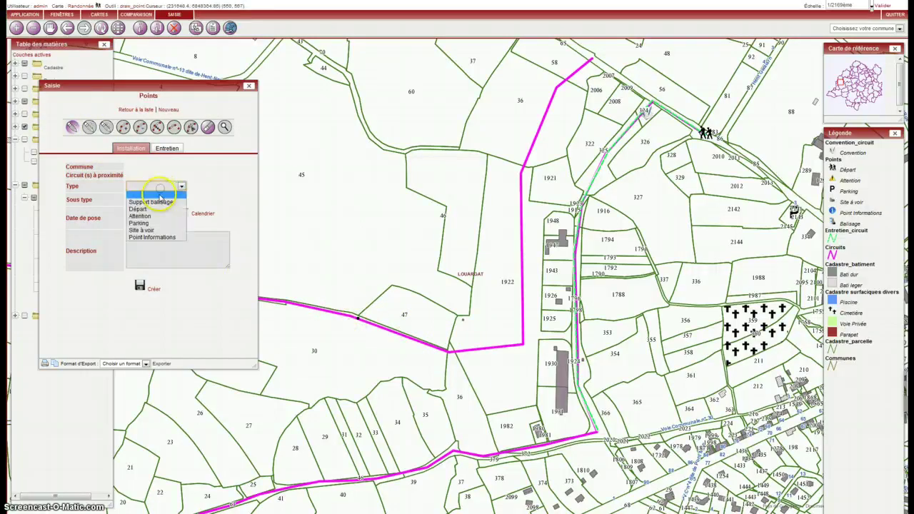